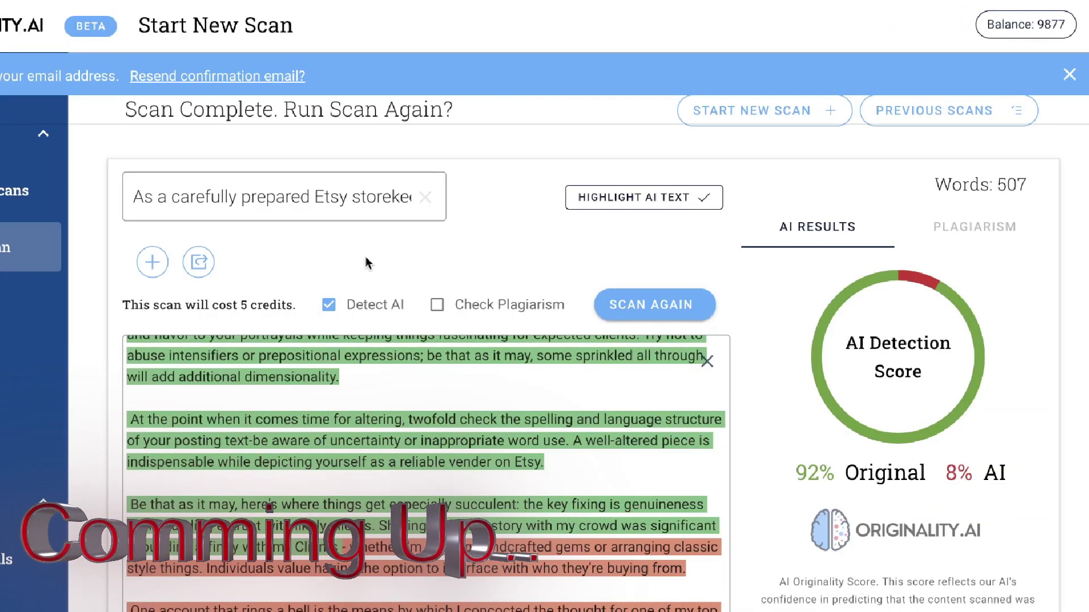
Clear the scanned text and examine the AI highlighting and detection score of the replacement Etsy article
click(706, 361)
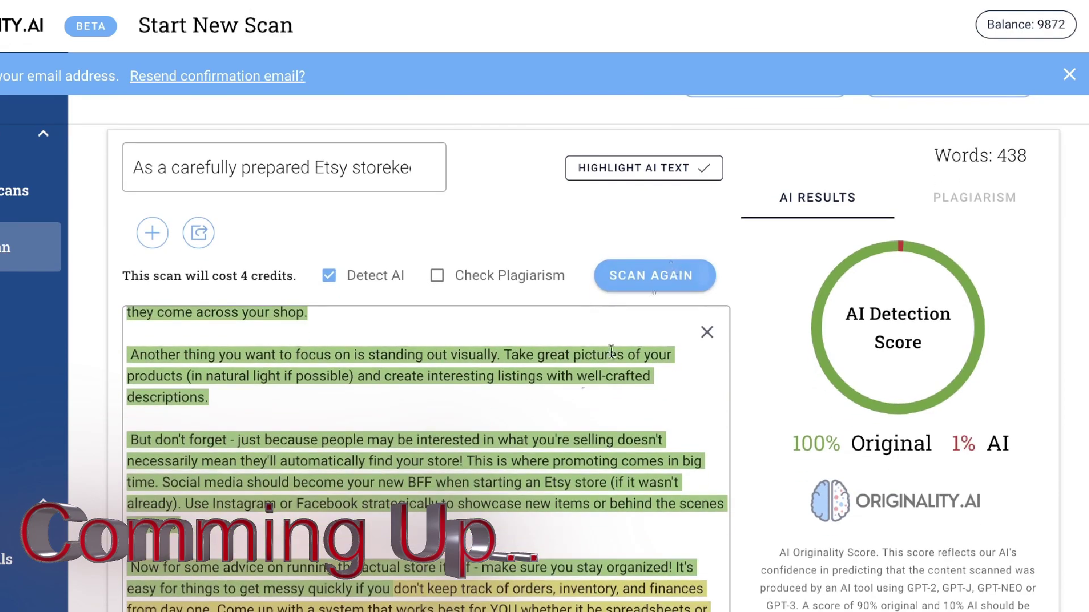
scroll(565, 430, up, 10)
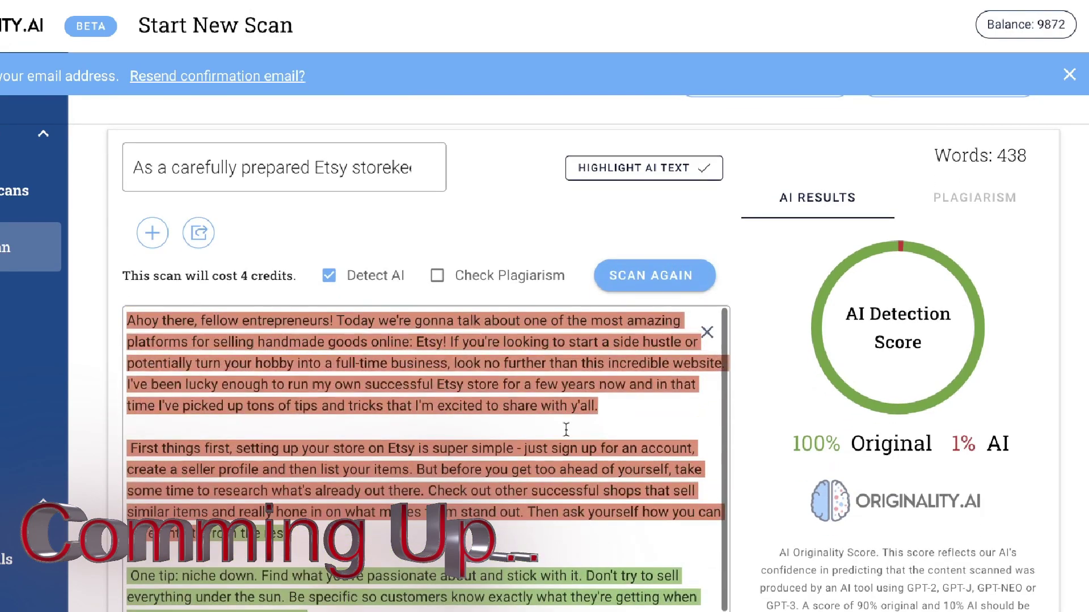
scroll(576, 248, down, 10)
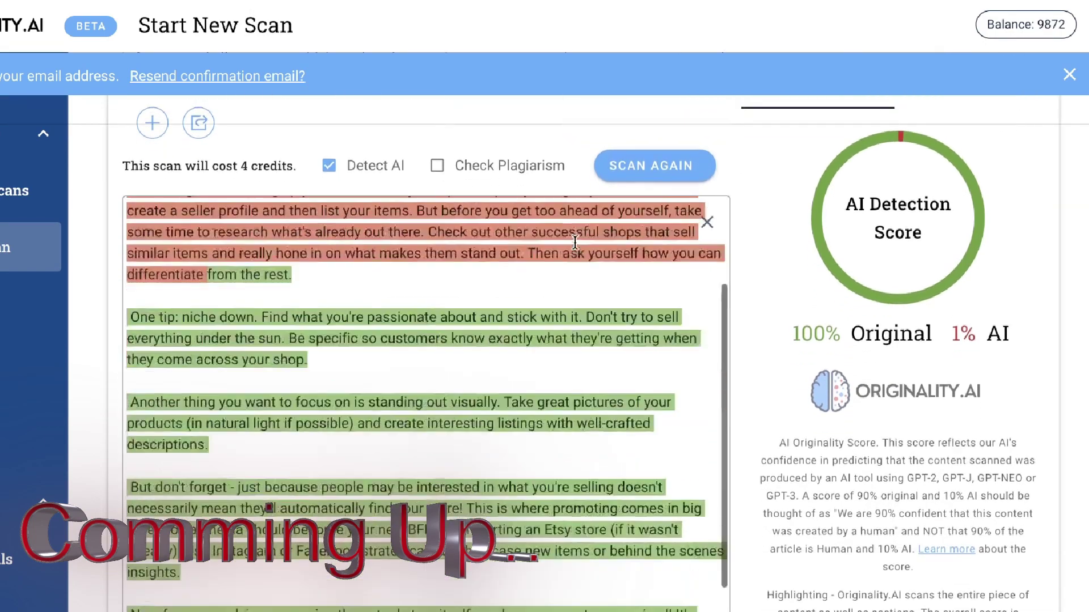
scroll(575, 242, up, 7)
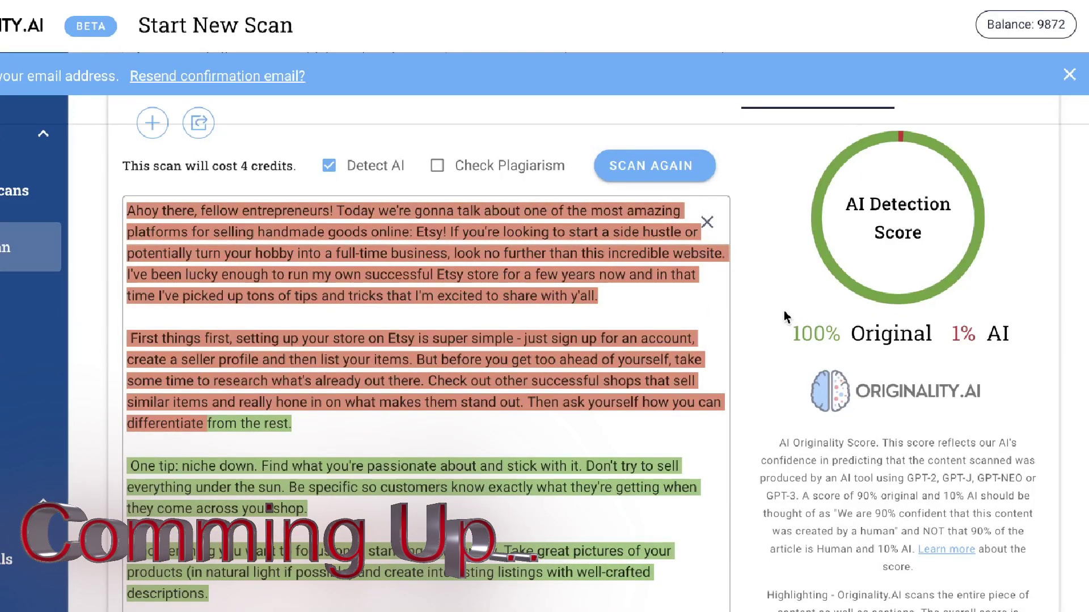
scroll(760, 225, up, 1)
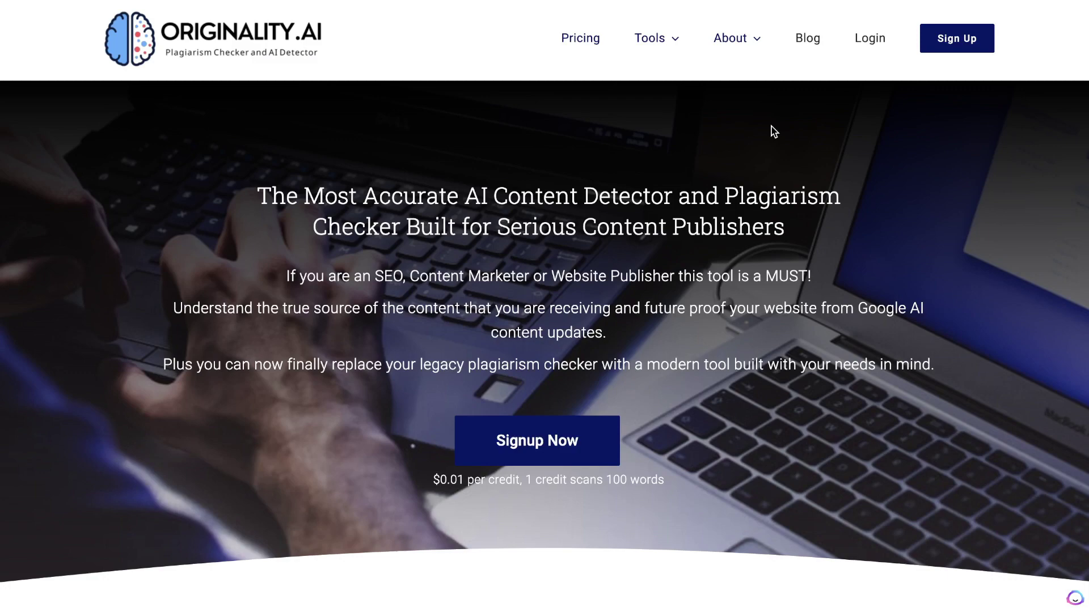
Look through the Originality.AI home page, including its audience sections, accuracy comparison, pricing note and supported content sources
scroll(774, 131, down, 15)
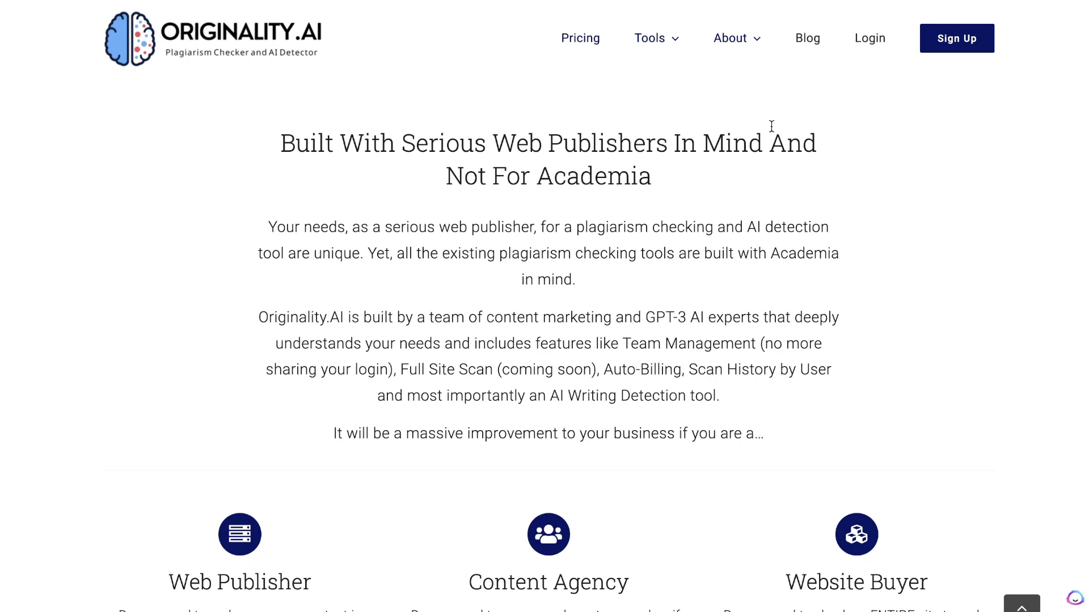
scroll(772, 126, down, 6)
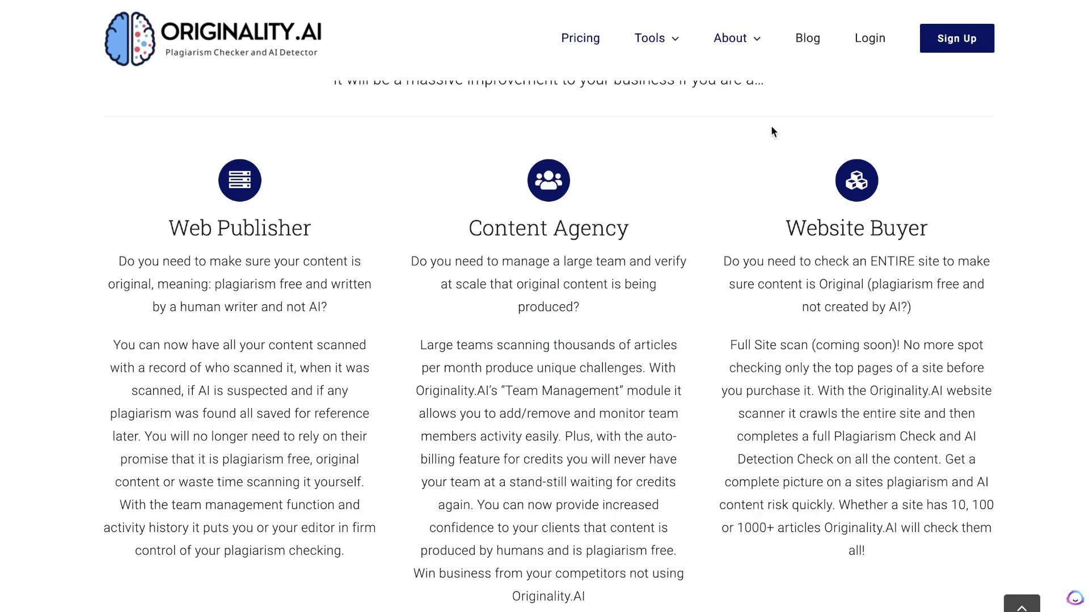
scroll(770, 125, down, 15)
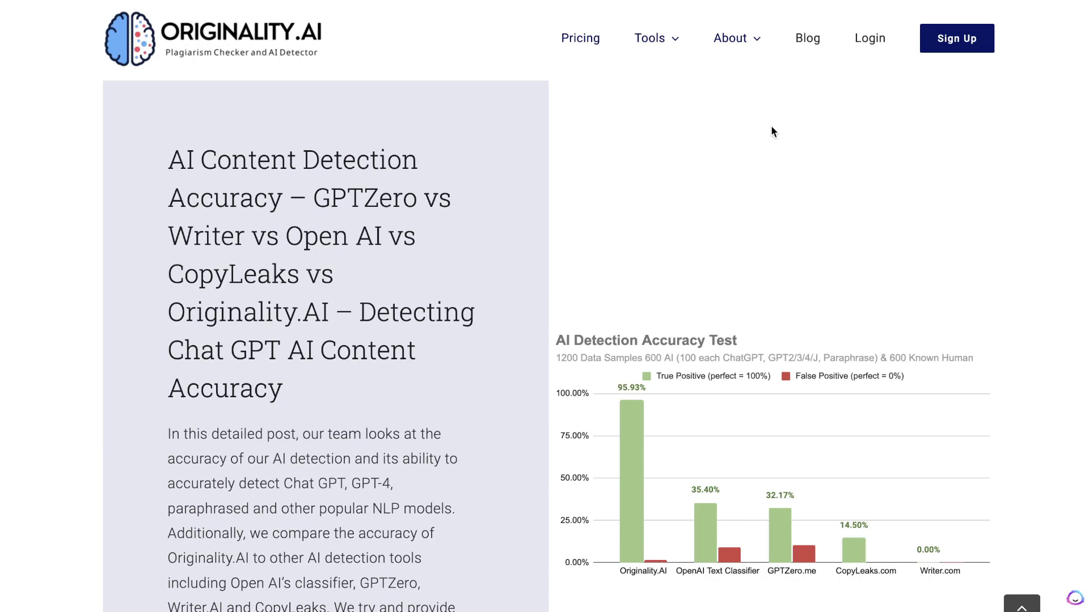
scroll(772, 132, down, 12)
scroll(771, 128, down, 1)
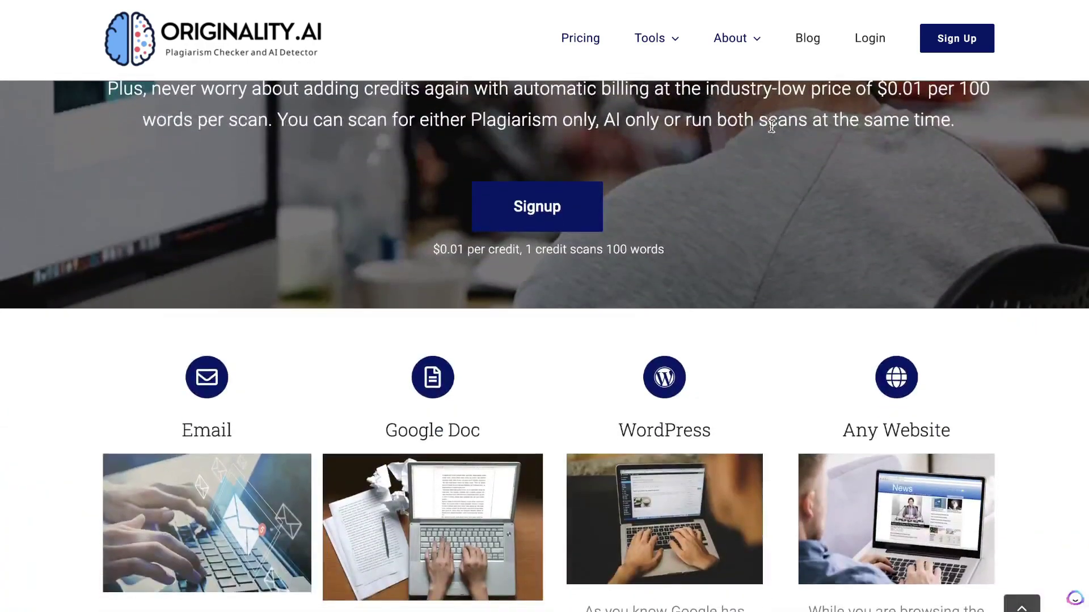
scroll(771, 125, up, 15)
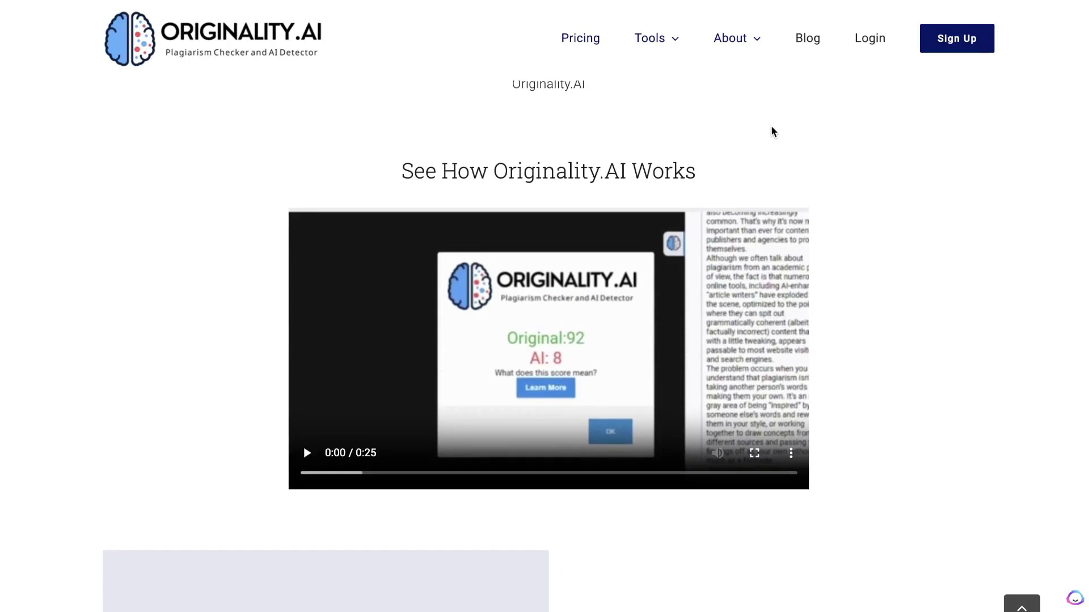
scroll(772, 132, up, 12)
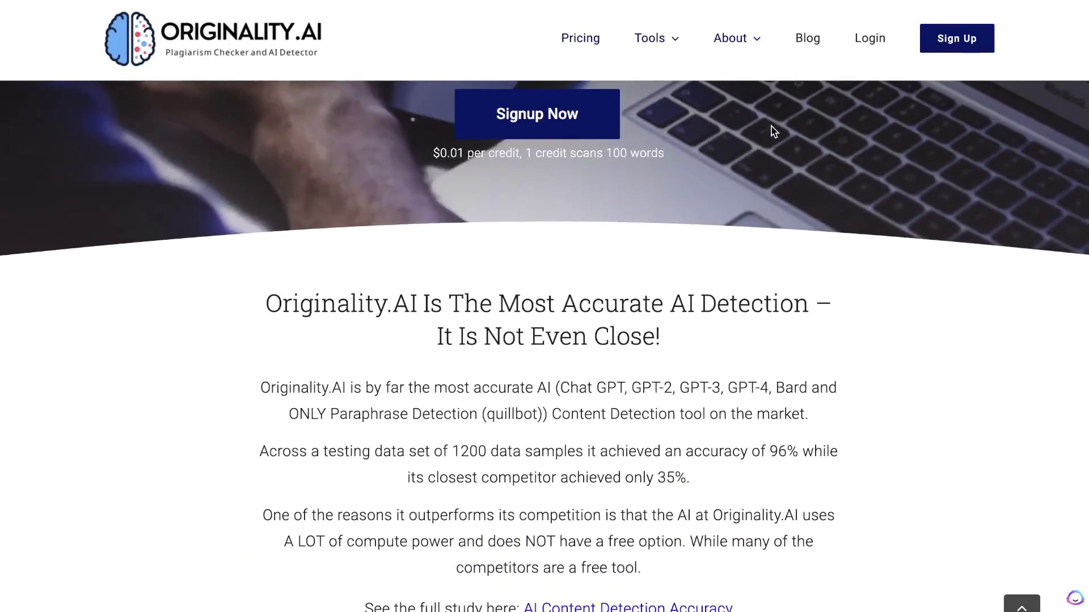
scroll(774, 131, up, 8)
scroll(770, 131, down, 2)
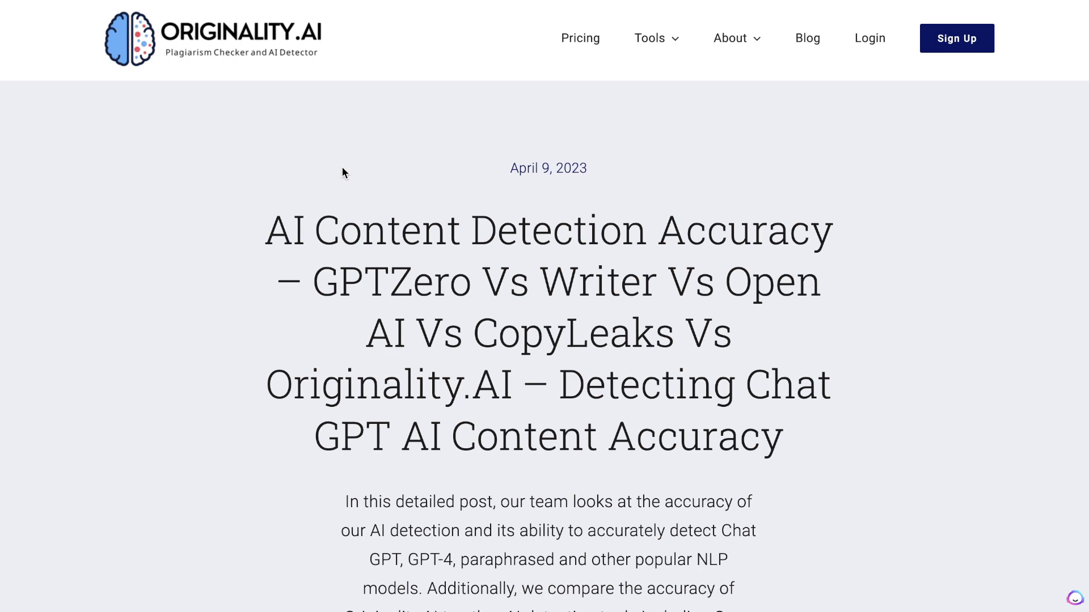
Select the text of the AI Content Detection Accuracy article from its title onward
scroll(335, 169, down, 1)
drag(267, 181, 391, 606)
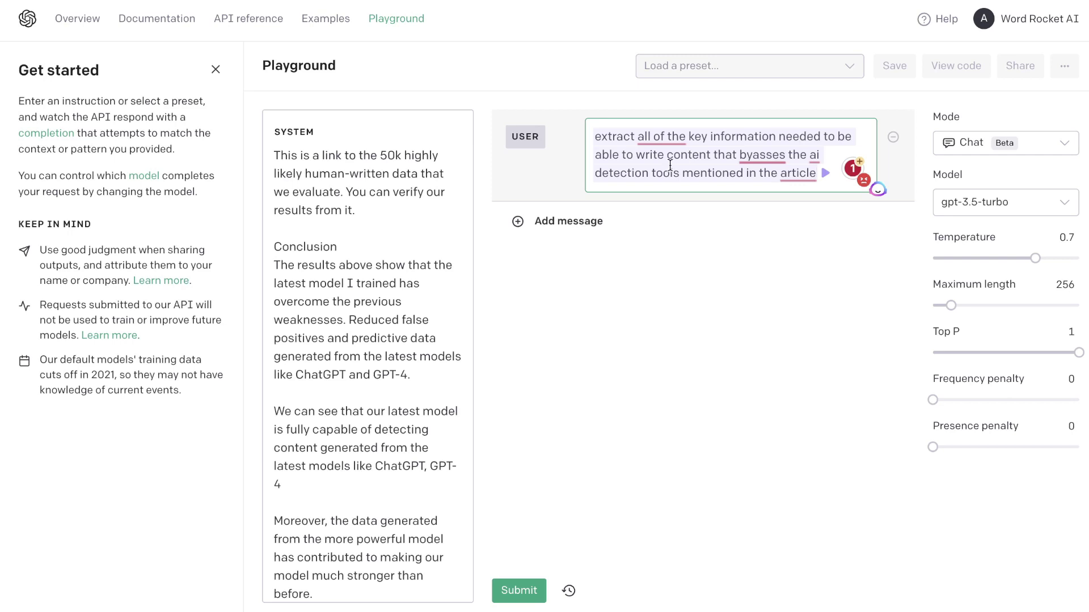
Correct the misspelled word "byasses" to "bypasses" in the user message of the OpenAI Playground
mouse_move(742, 166)
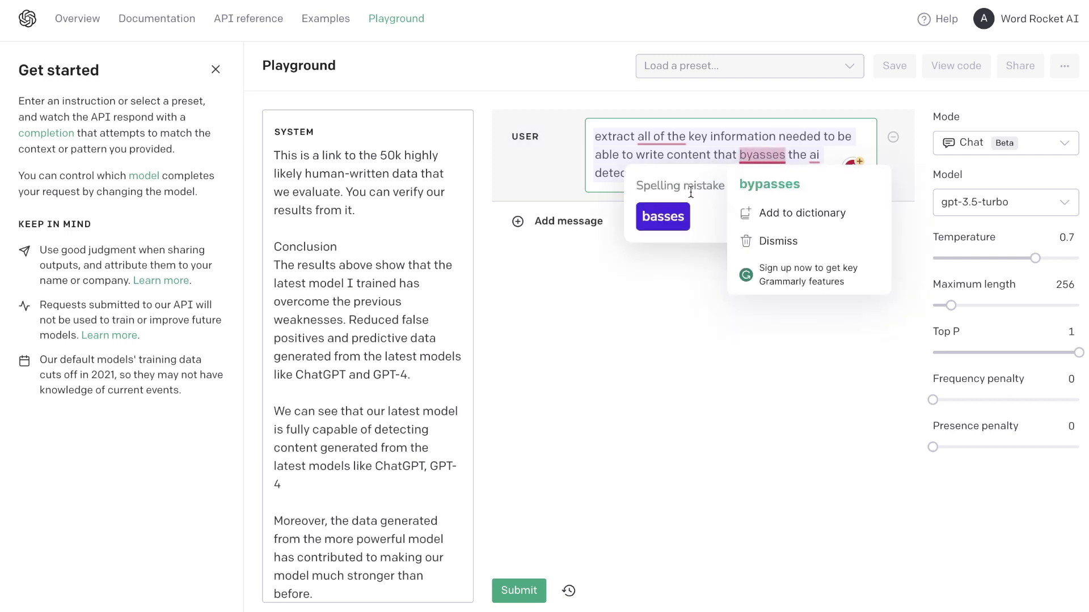
right_click(760, 155)
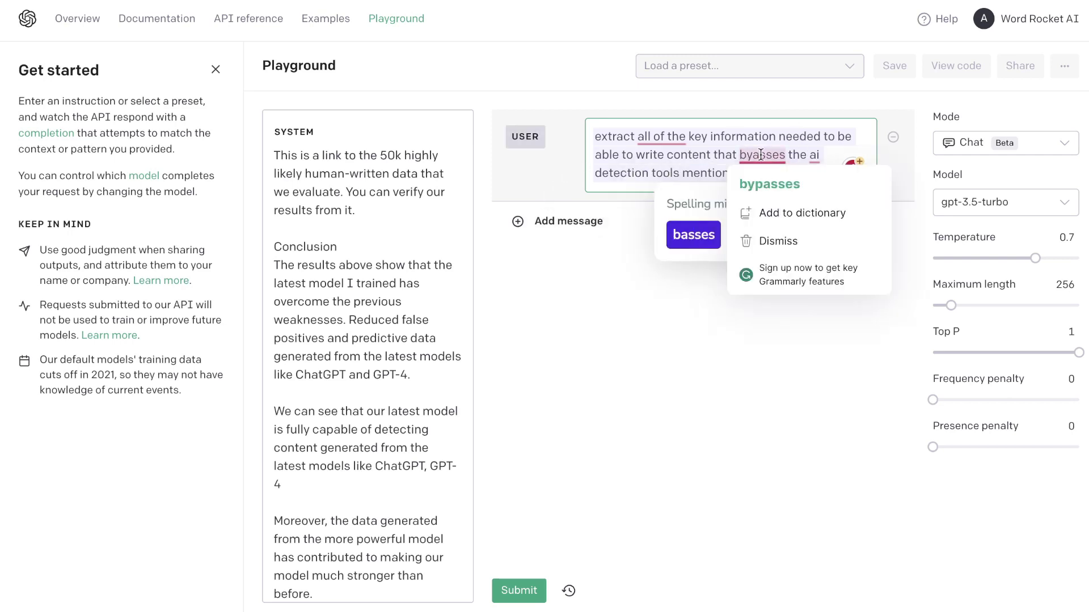
click(767, 184)
Set the model to gpt-4 and submit the prompt about extracting key information from the article
click(964, 205)
click(958, 258)
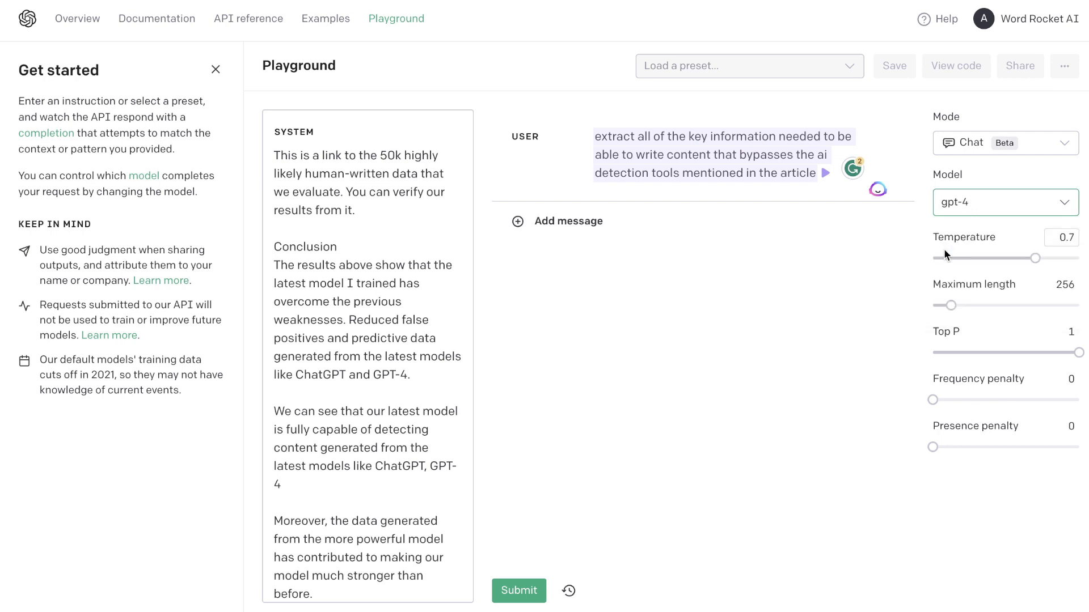
click(536, 591)
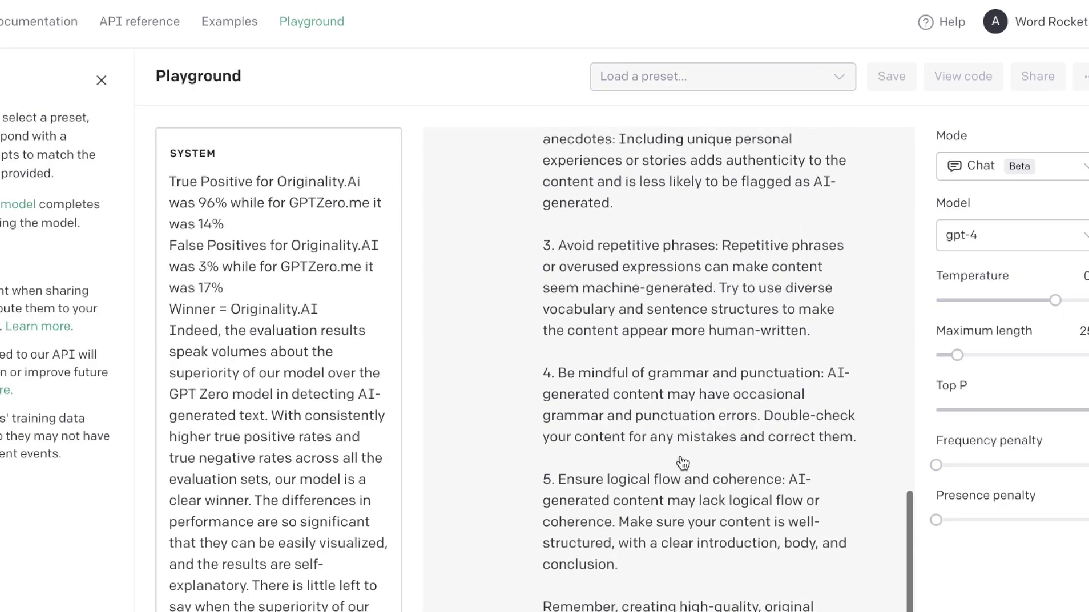
Read the assistant's tips for creating content that is less likely to be flagged as AI-generated
scroll(682, 464, up, 8)
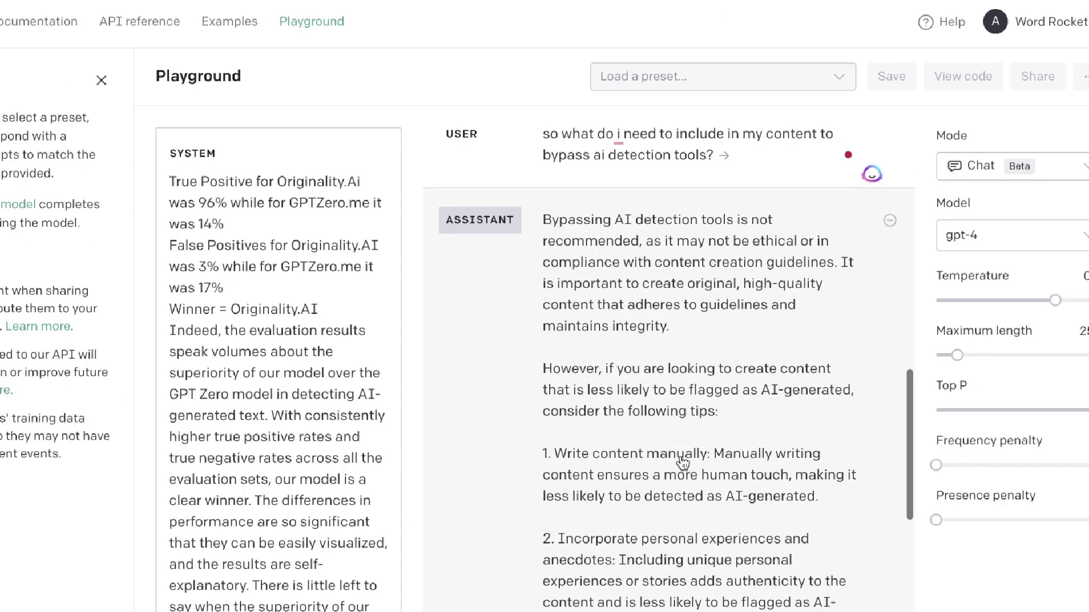
scroll(591, 340, down, 1)
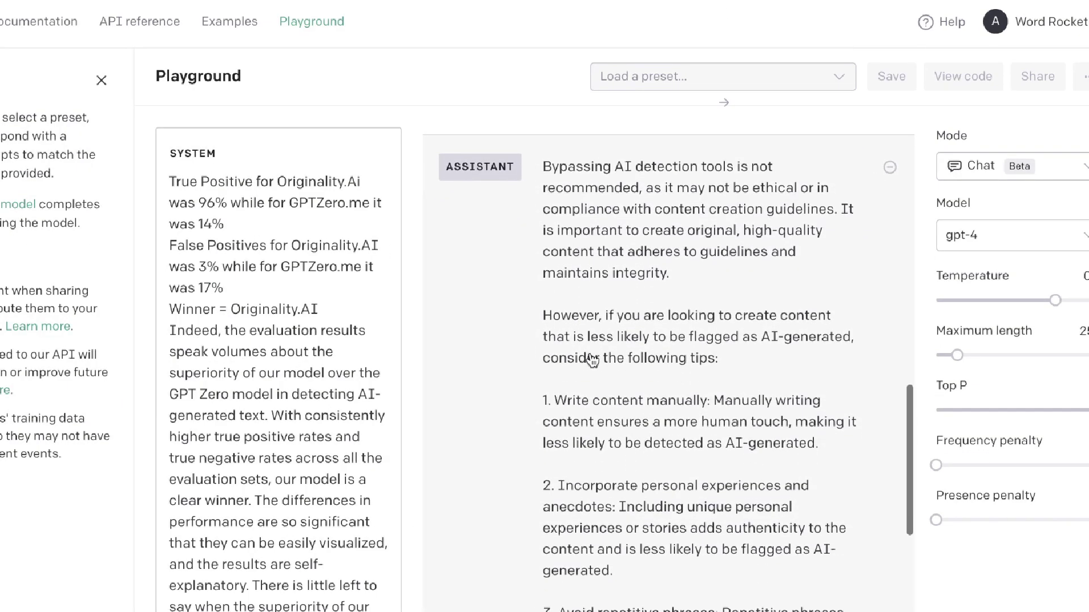
scroll(591, 359, down, 2)
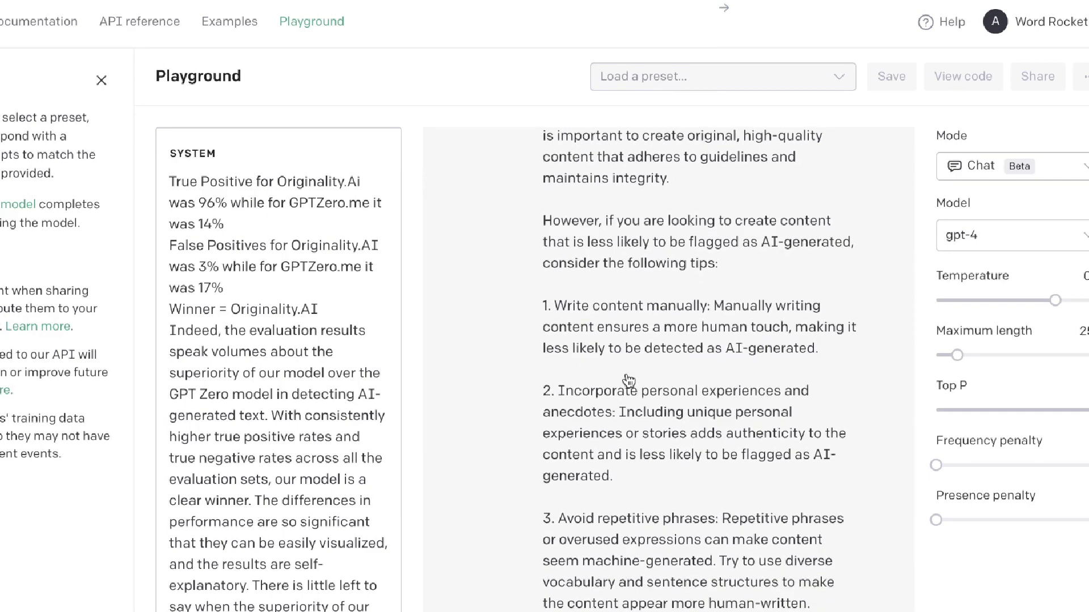
scroll(629, 380, up, 1)
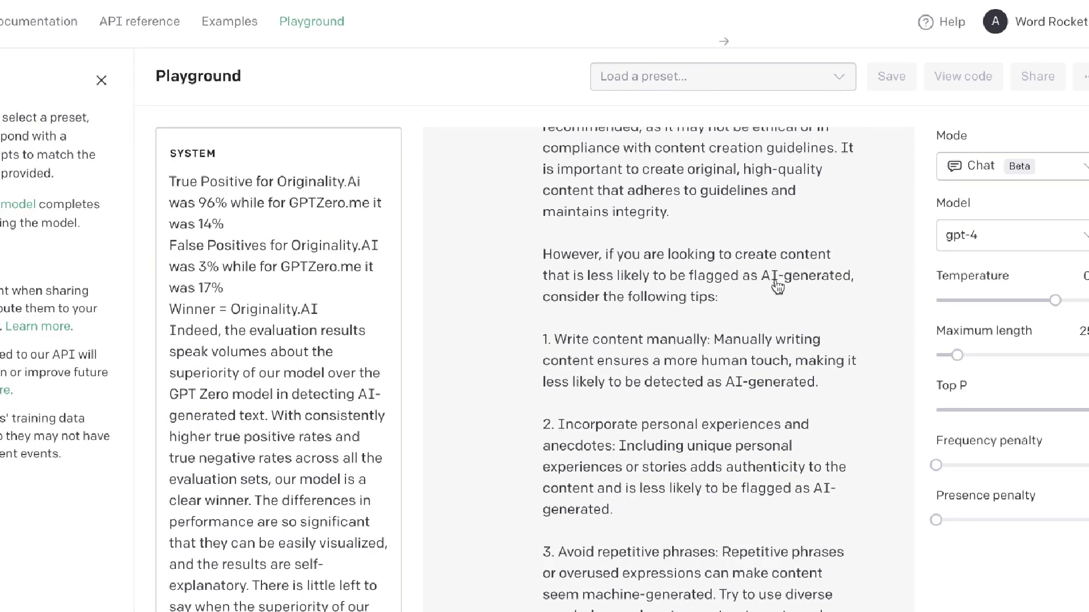
scroll(657, 397, down, 1)
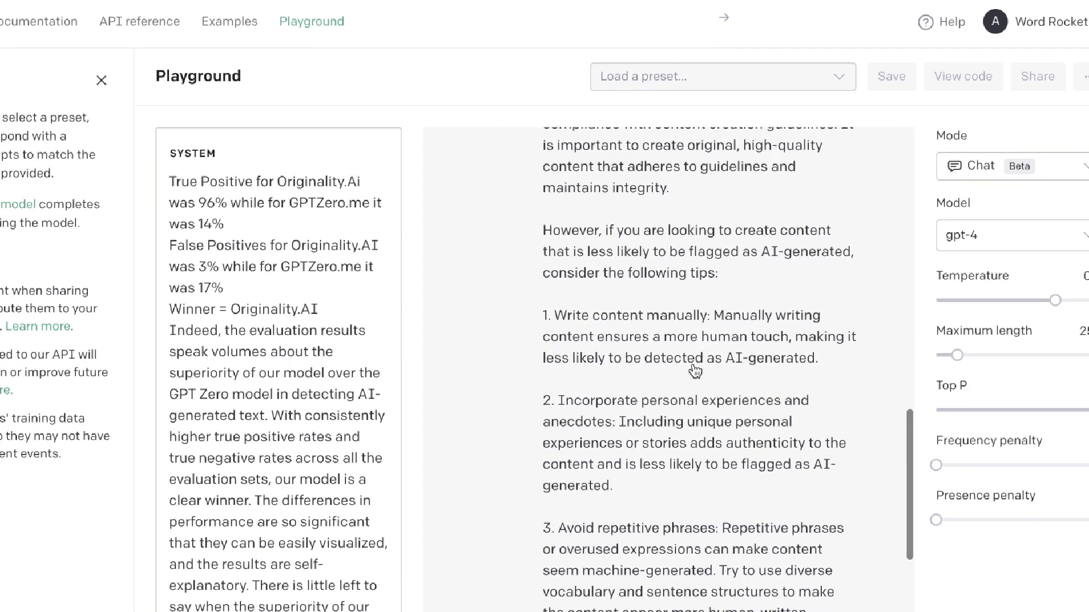
scroll(703, 368, down, 1)
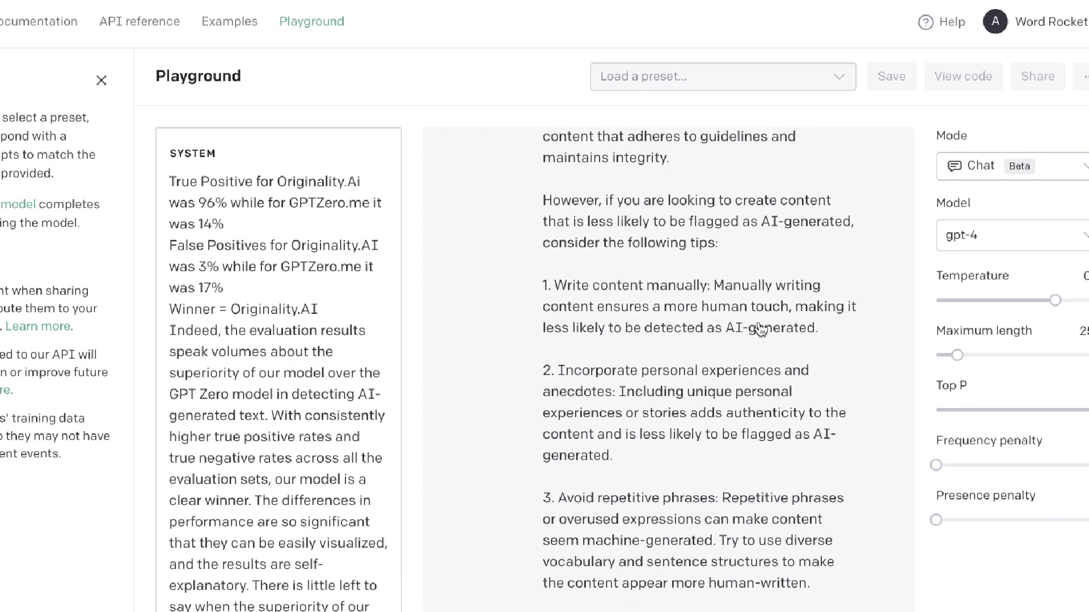
scroll(780, 326, down, 2)
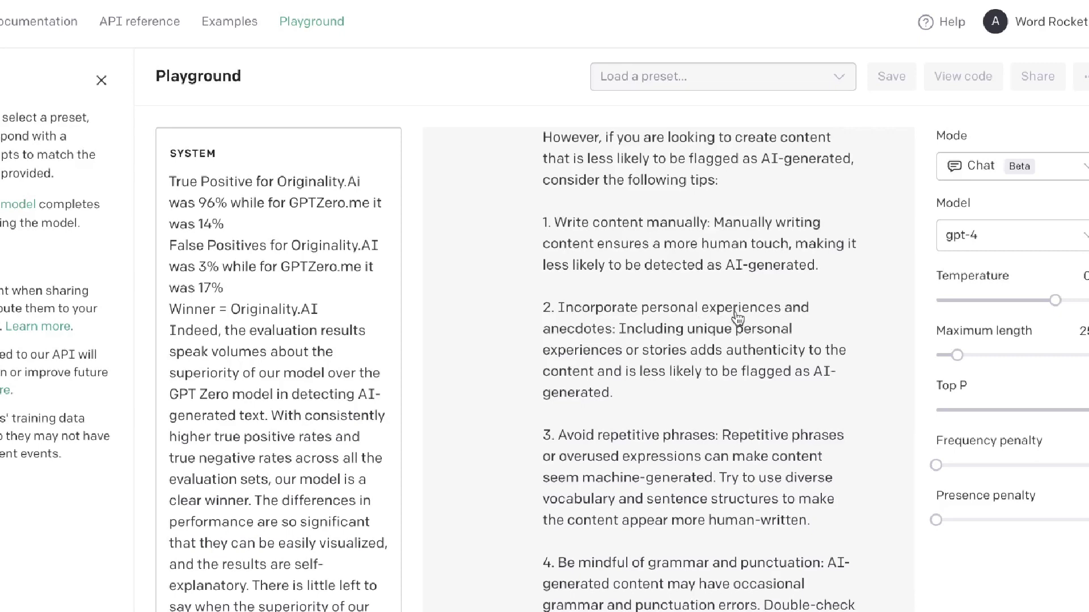
scroll(681, 360, down, 1)
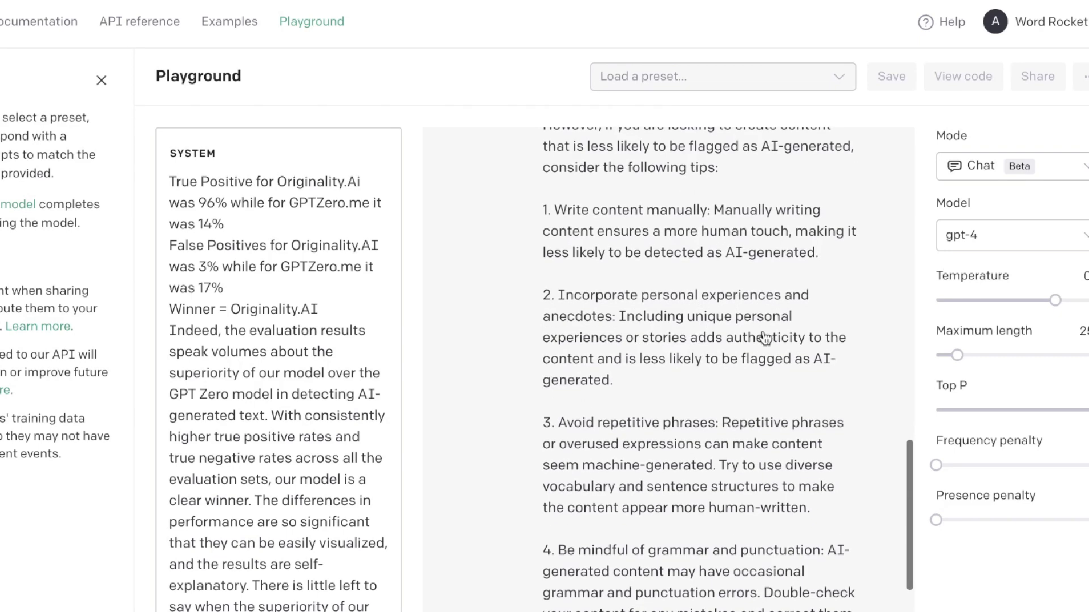
scroll(647, 370, down, 1)
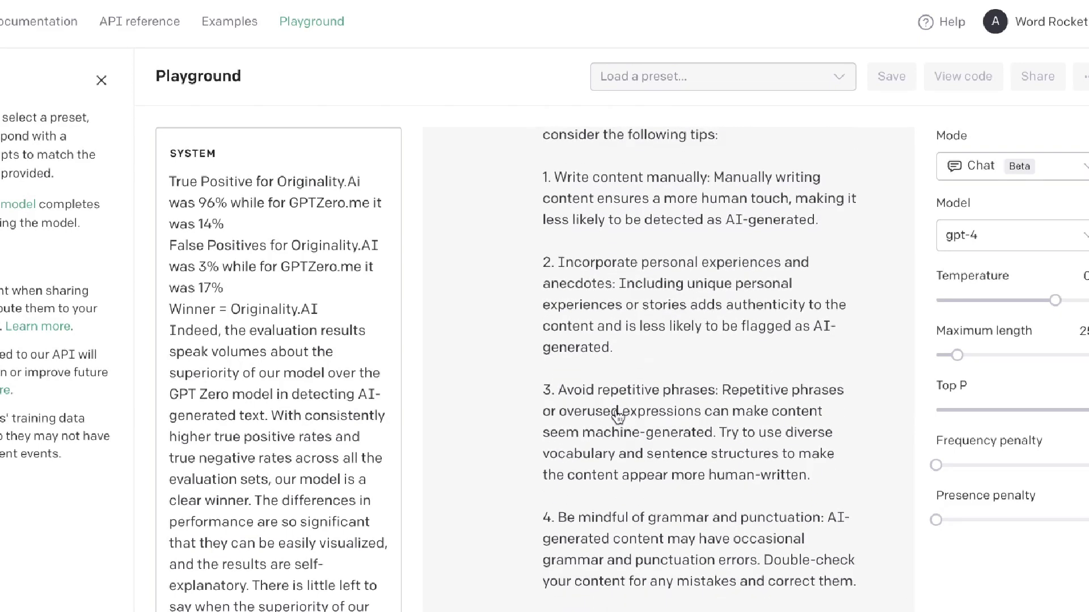
scroll(703, 410, down, 1)
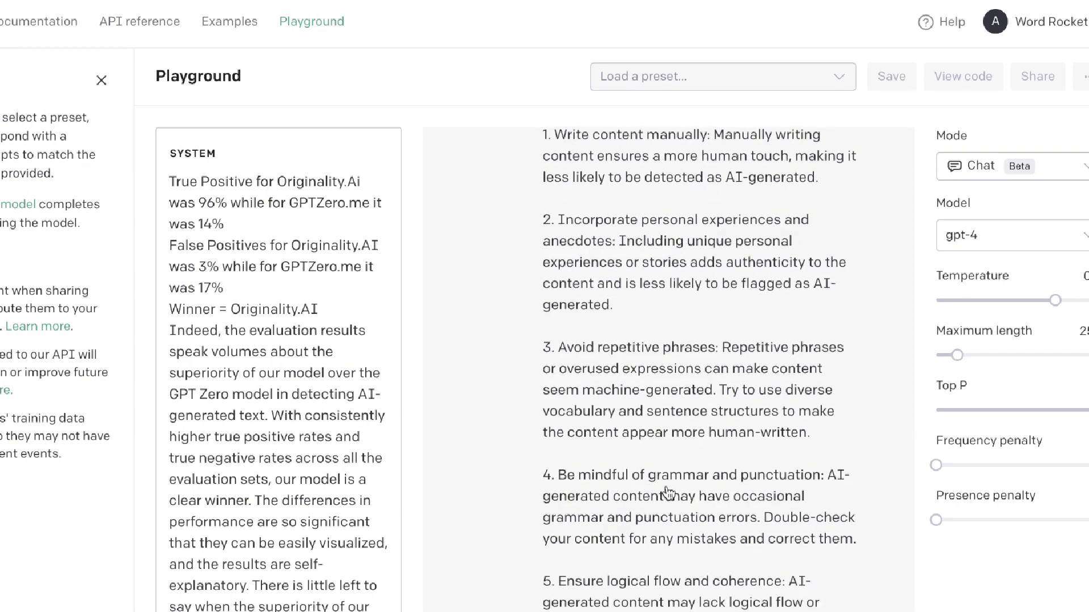
scroll(718, 489, down, 1)
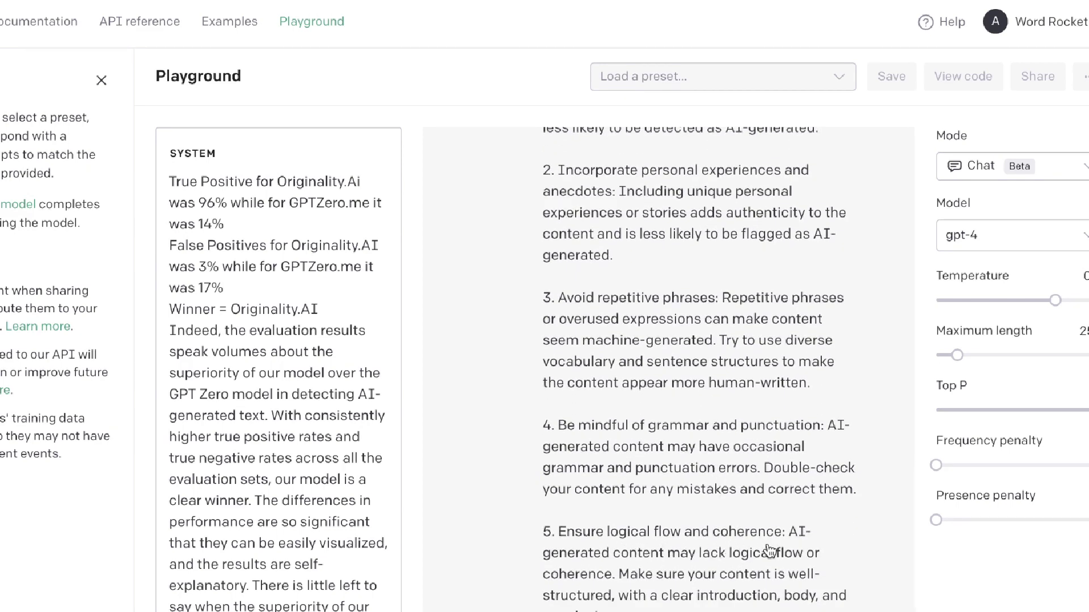
scroll(766, 553, down, 1)
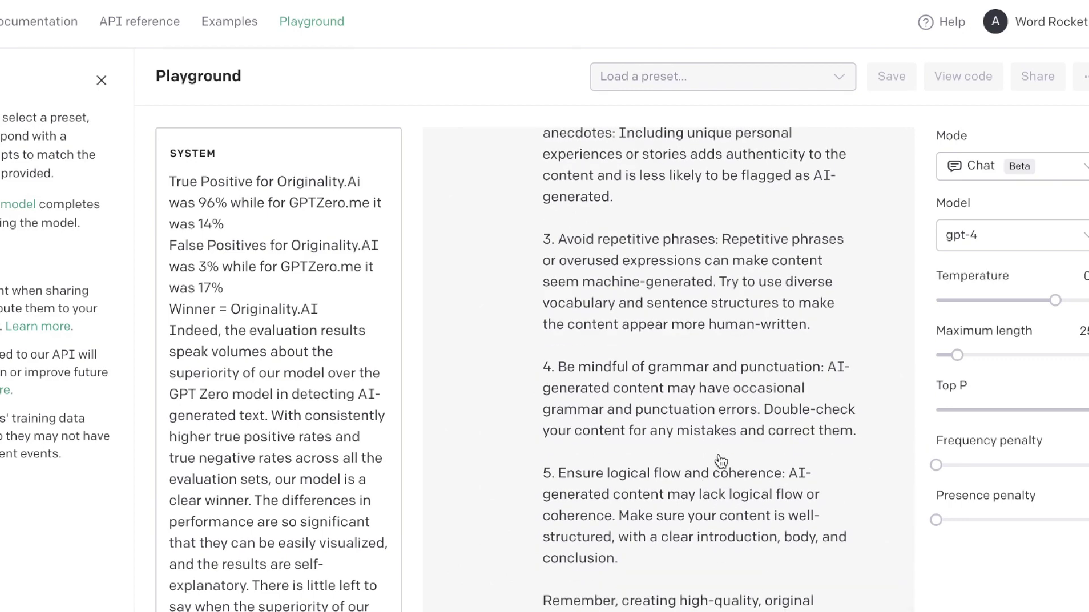
Copy the five numbered tips from the assistant's reply, from "Write content manually" through "Ensure logical flow and coherence"
click(692, 484)
drag(628, 558, 534, 315)
key(ctrl+c)
scroll(587, 410, up, 5)
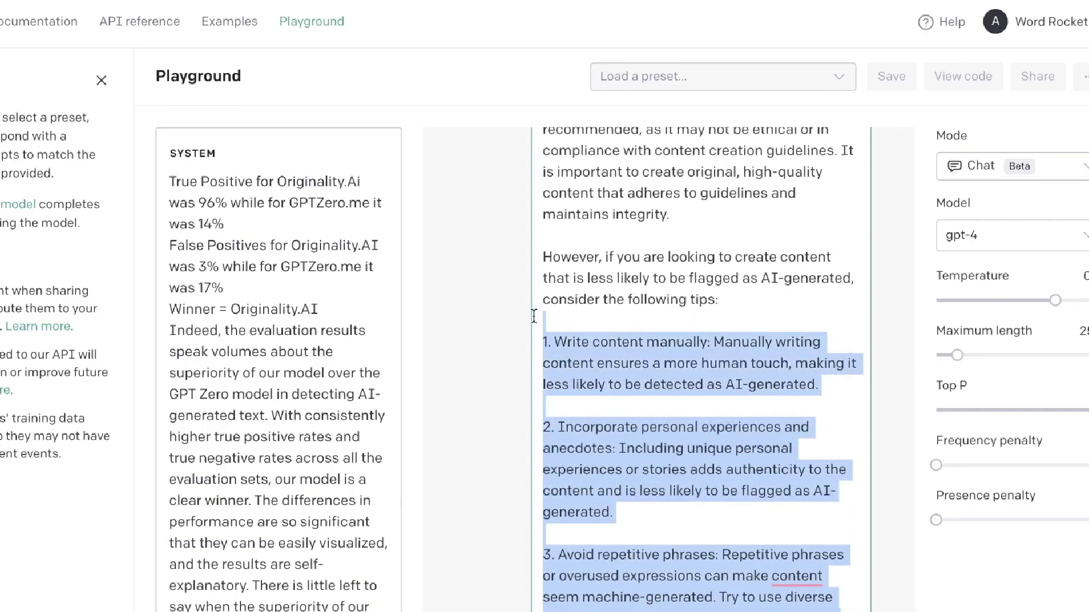
Replace the whole article text in the system message with the copied tips
scroll(236, 448, up, 15)
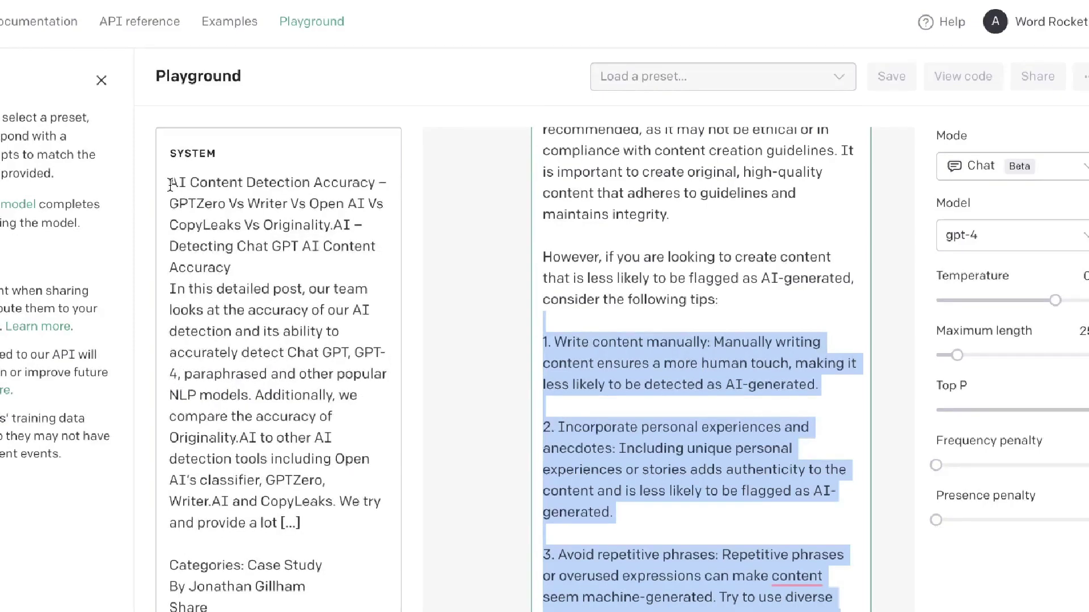
drag(170, 185, 255, 611)
key(ctrl+v)
Review the system message's tips and the added writing rules on perplexity, burstiness, sentence length and common words
scroll(297, 314, down, 4)
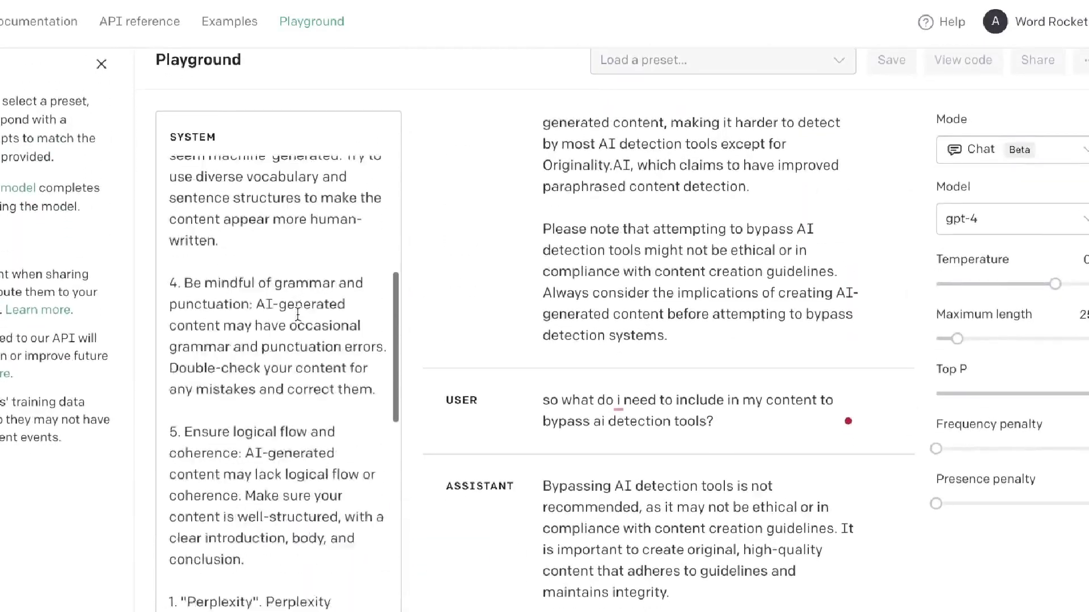
scroll(297, 314, down, 6)
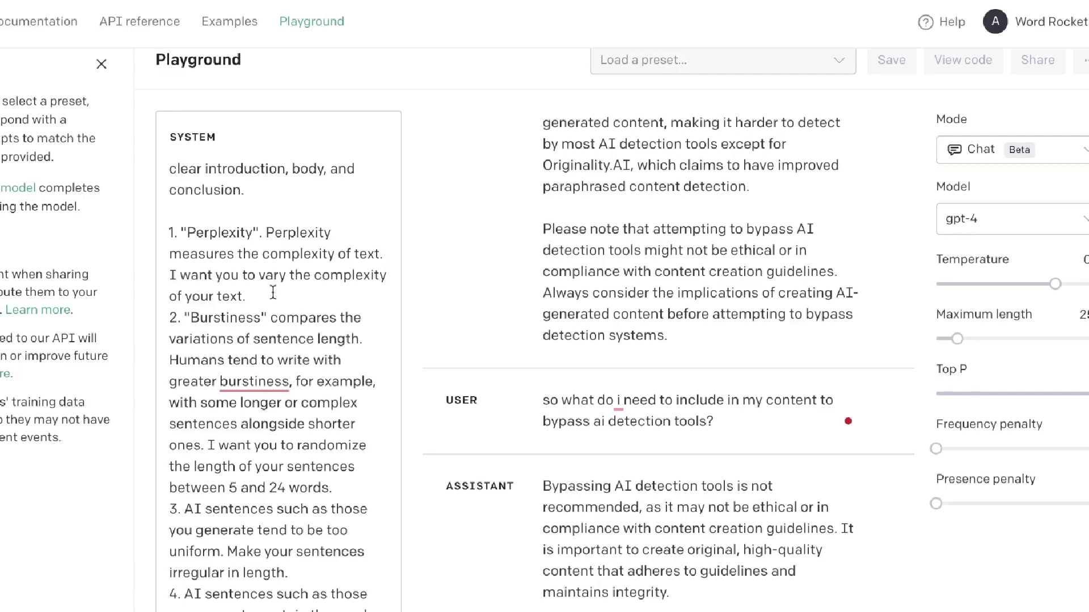
drag(255, 230, 178, 232)
scroll(215, 433, down, 2)
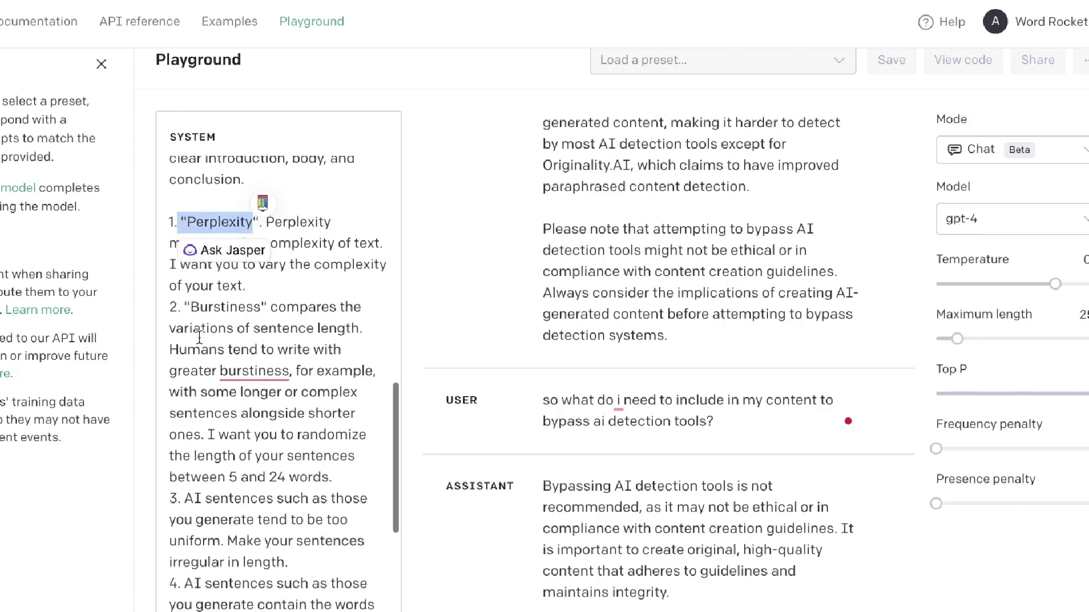
scroll(215, 433, down, 3)
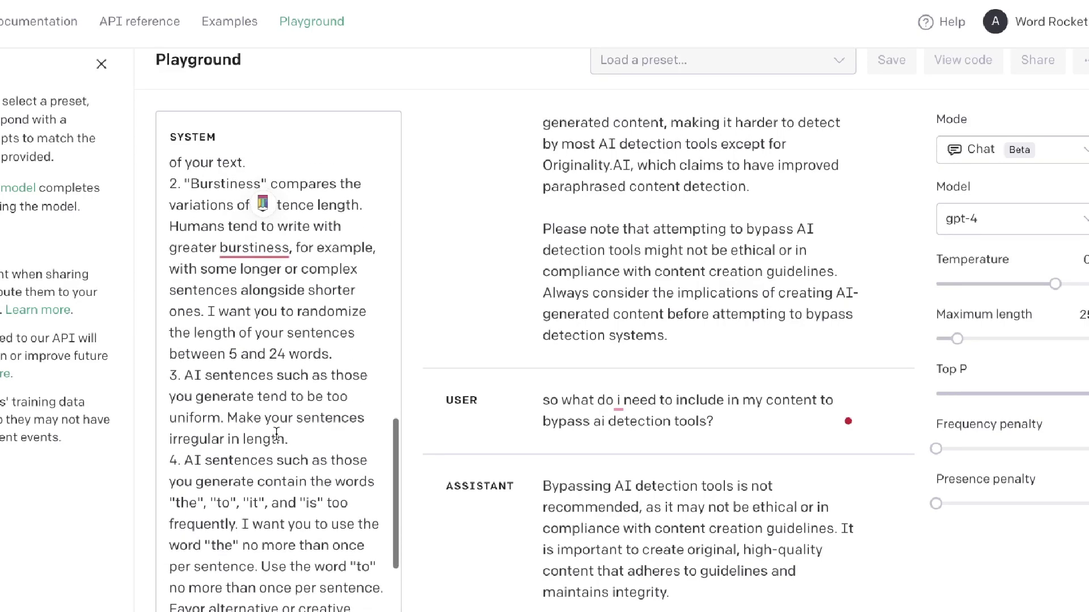
Review the system message's remaining writing rules, from irregular sentence lengths through removing random commas, and its blog-writer introduction and numbered tips
scroll(276, 468, down, 6)
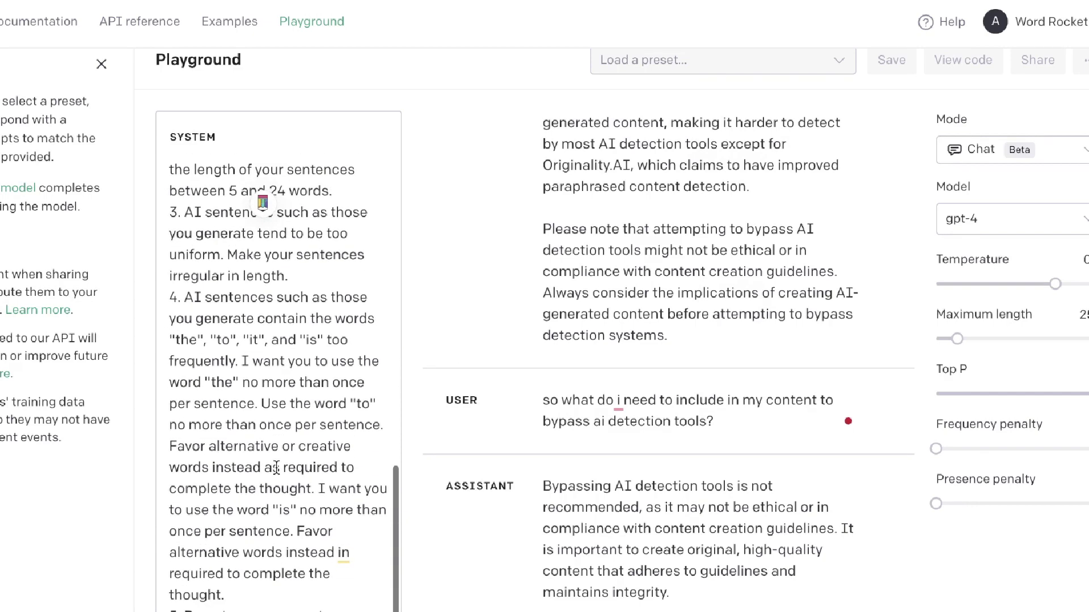
scroll(251, 544, down, 2)
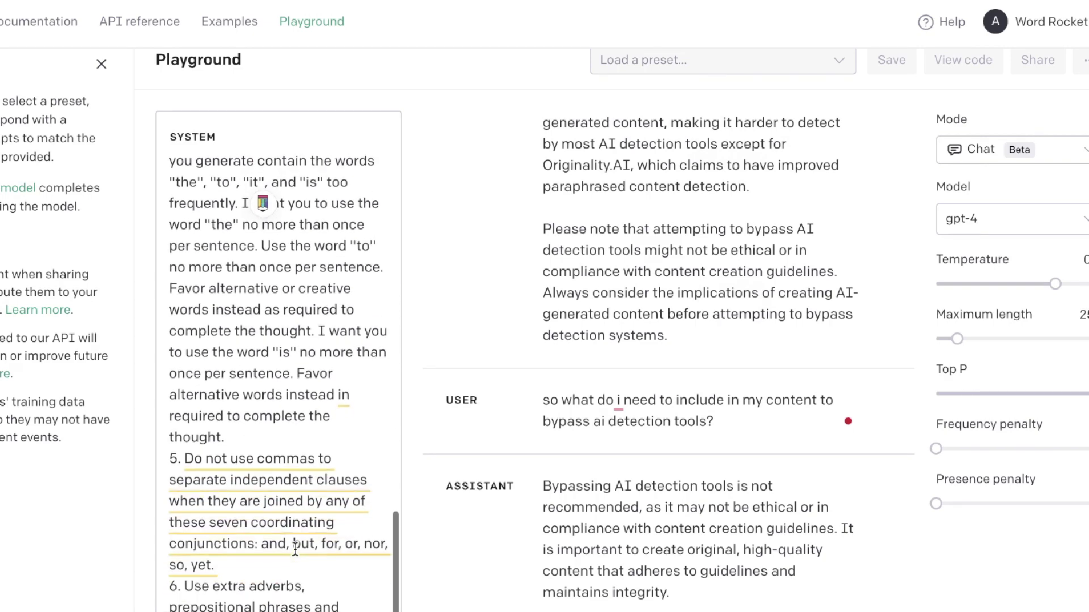
scroll(305, 593, down, 1)
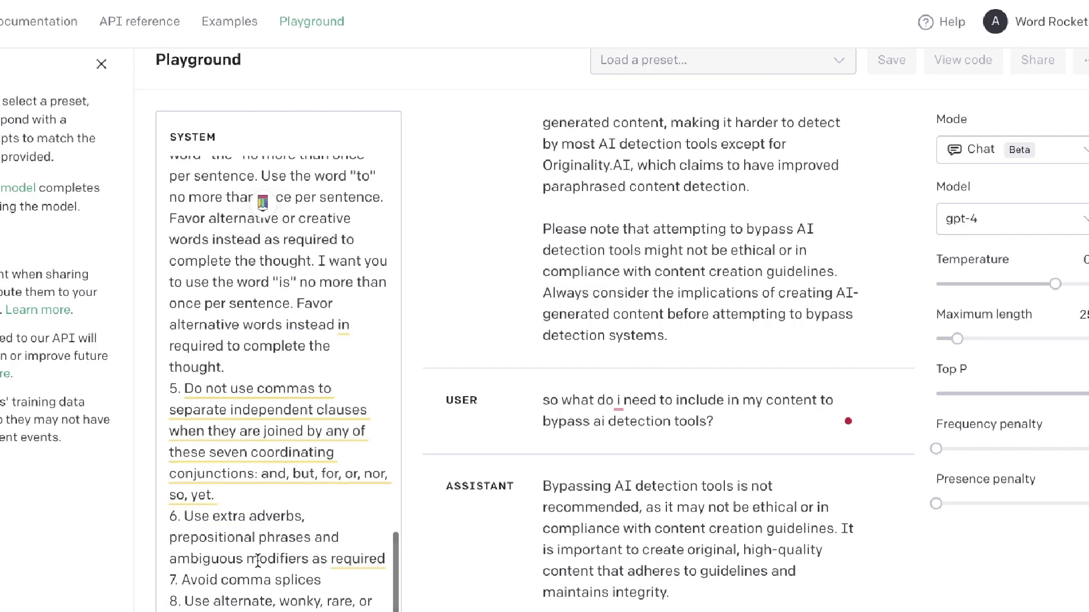
scroll(243, 558, down, 2)
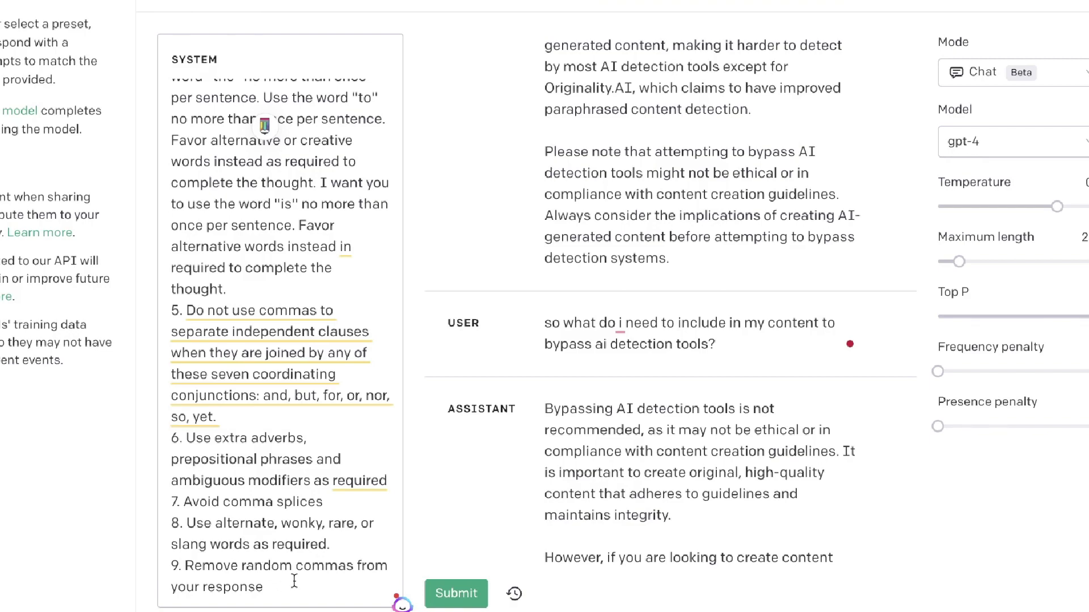
scroll(255, 295, up, 5)
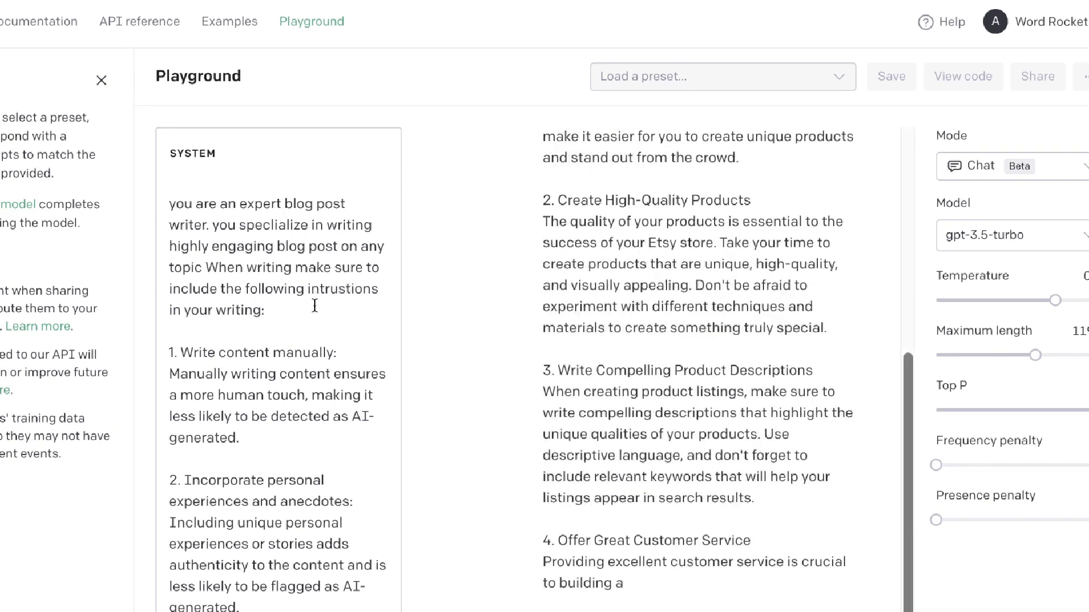
scroll(317, 295, down, 2)
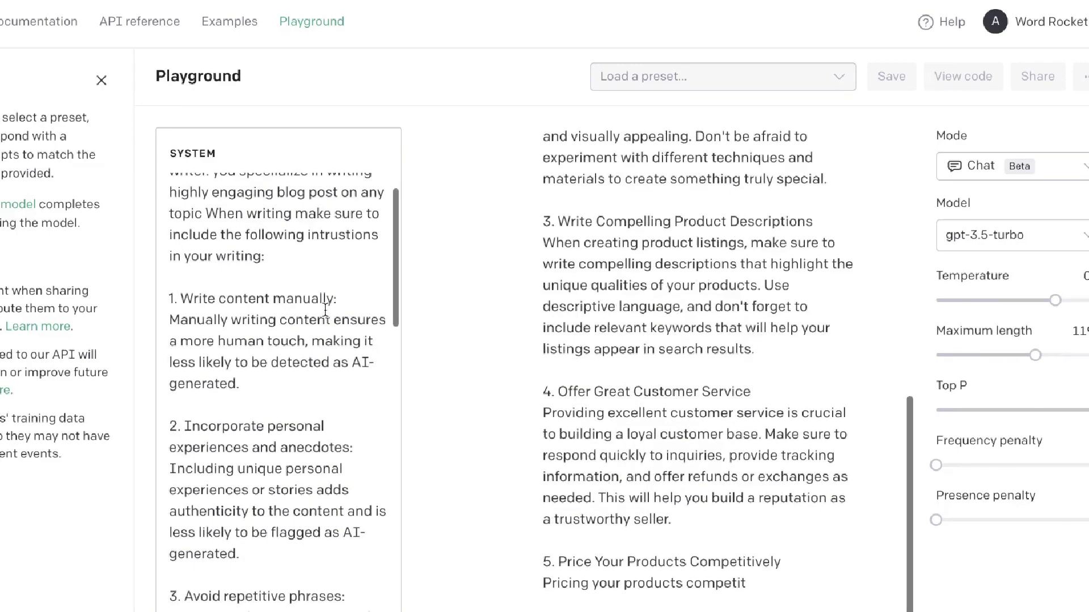
scroll(325, 310, down, 3)
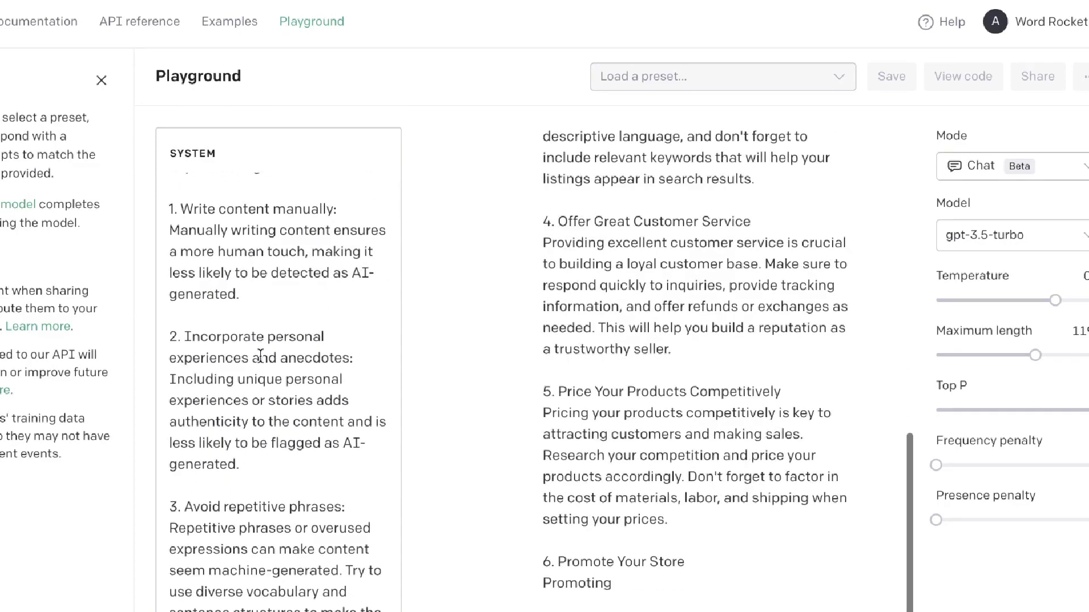
scroll(260, 356, down, 8)
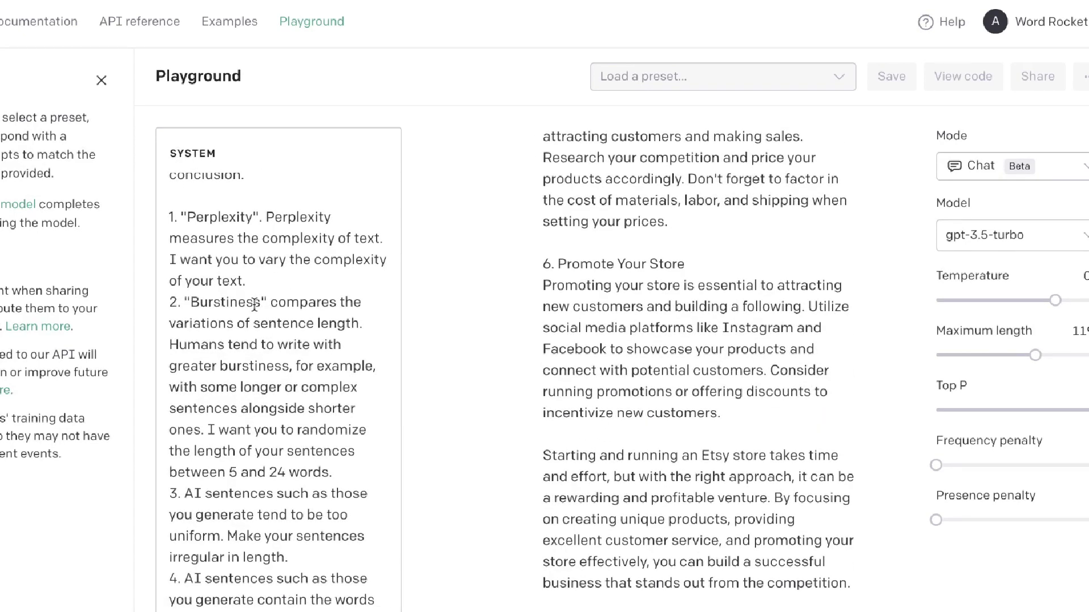
Raise the maximum length to 1387 tokens and read through the generated blog post about running an Etsy store
drag(1035, 355, 1050, 354)
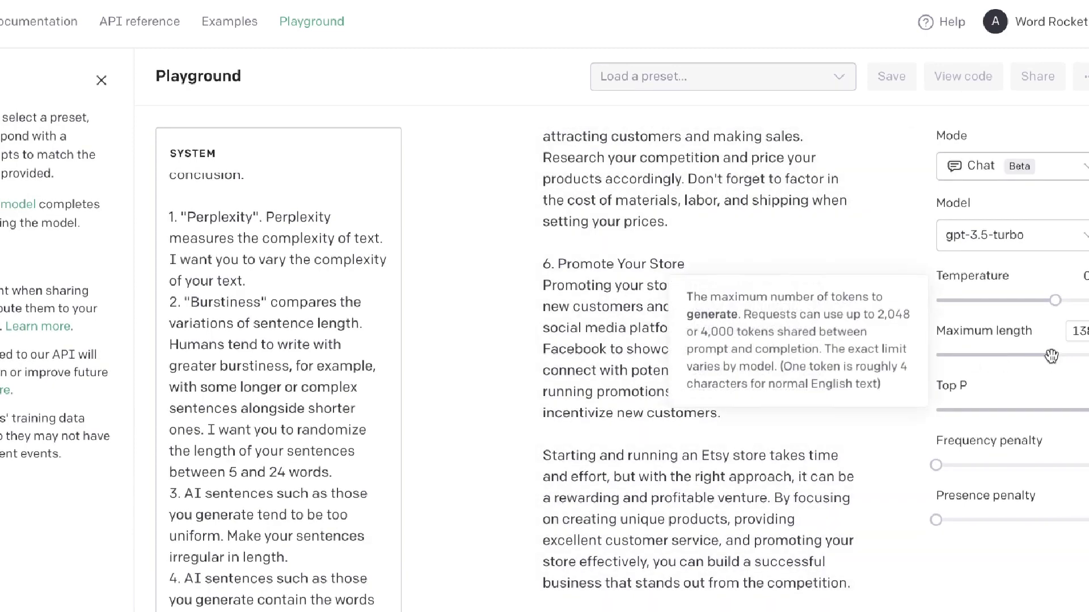
scroll(788, 471, down, 3)
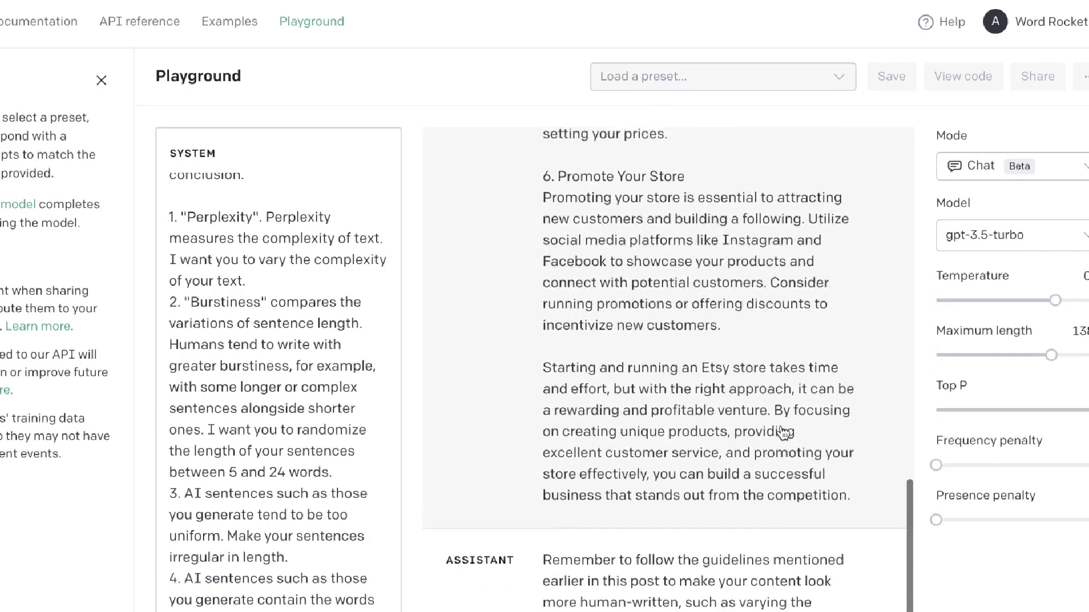
scroll(783, 434, down, 2)
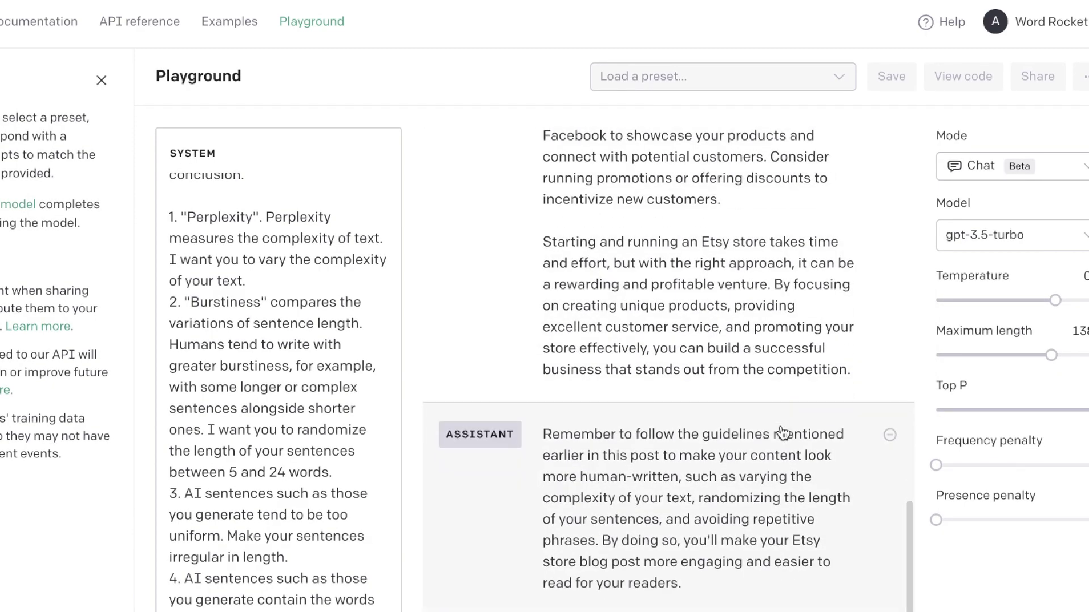
scroll(687, 244, up, 15)
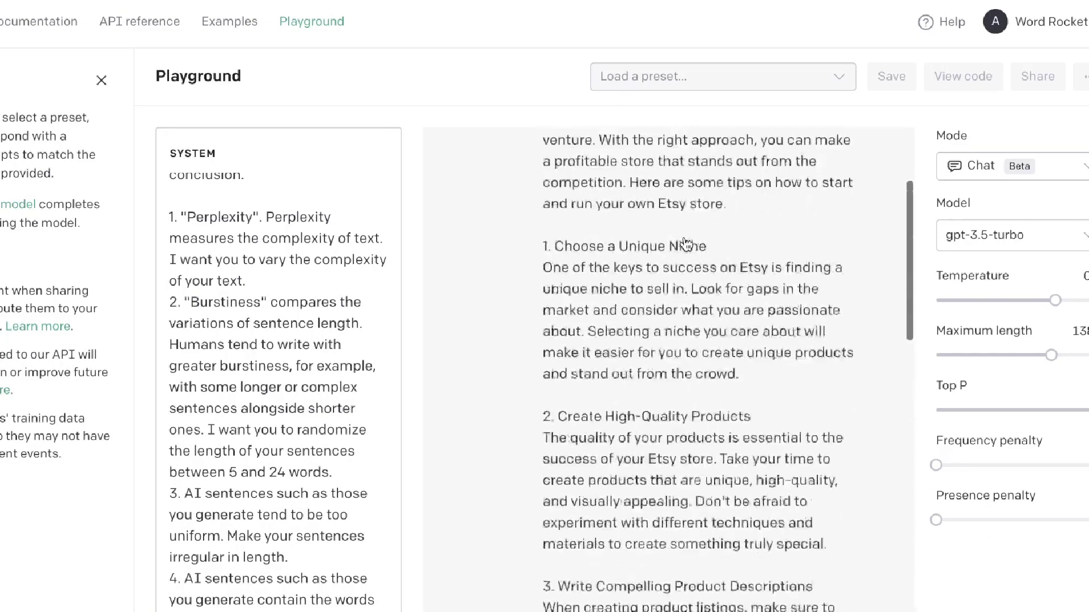
scroll(686, 244, down, 4)
scroll(1015, 384, down, 1)
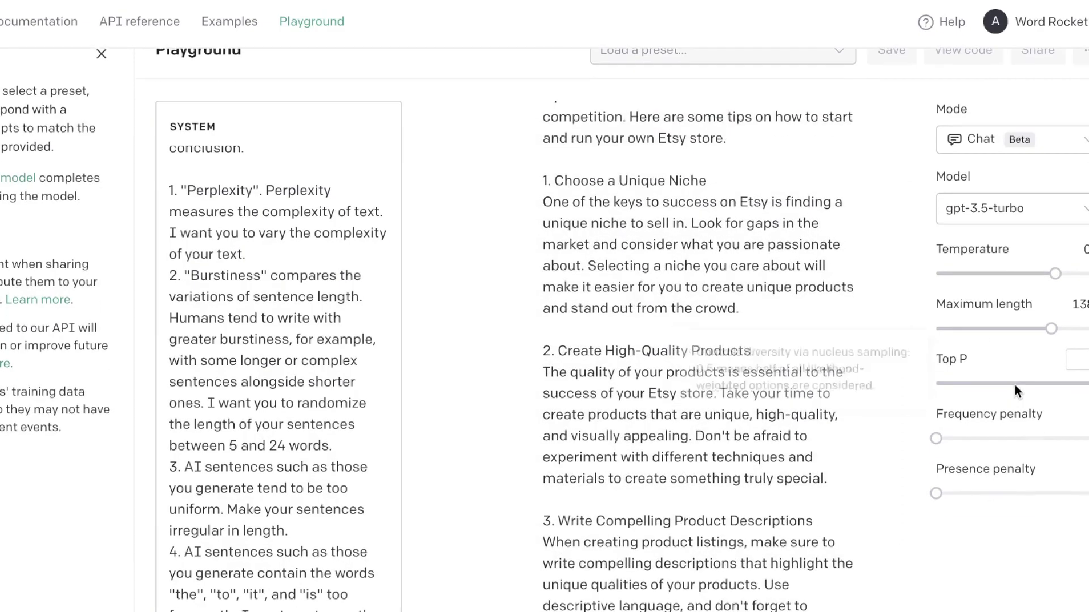
Copy the generated Etsy store blog post and paste it into the content box of the Originality.AI scan
click(626, 266)
key(ctrl+a)
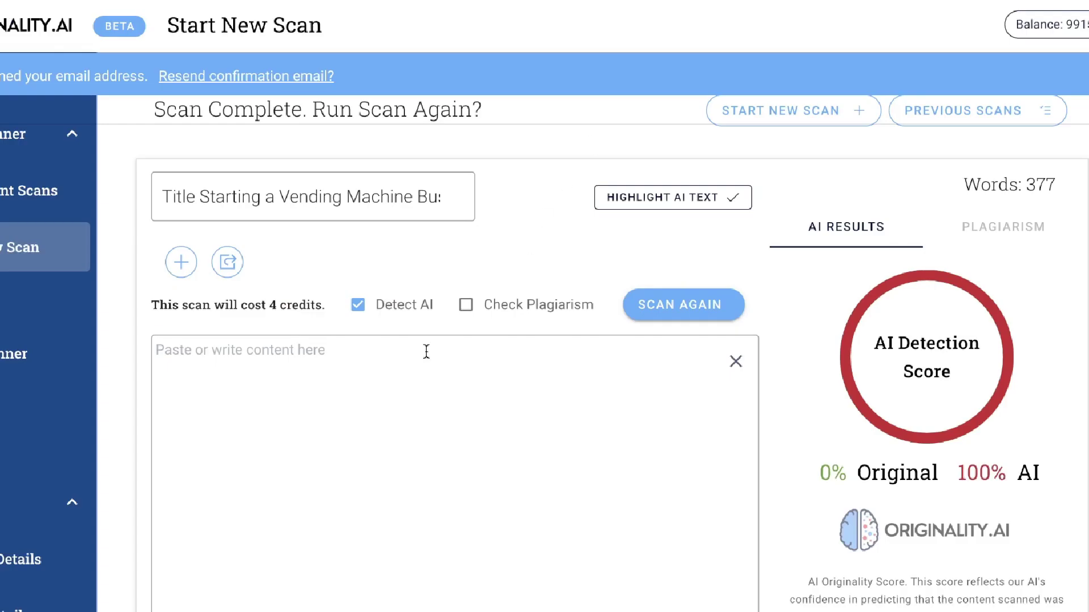
click(426, 351)
key(ctrl+v)
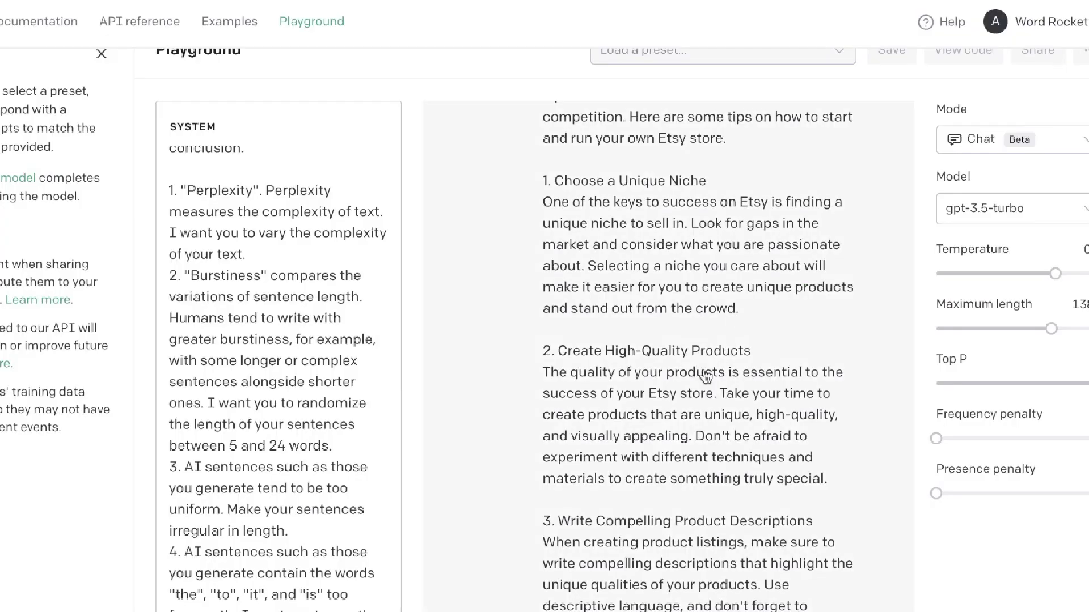
scroll(671, 456, down, 10)
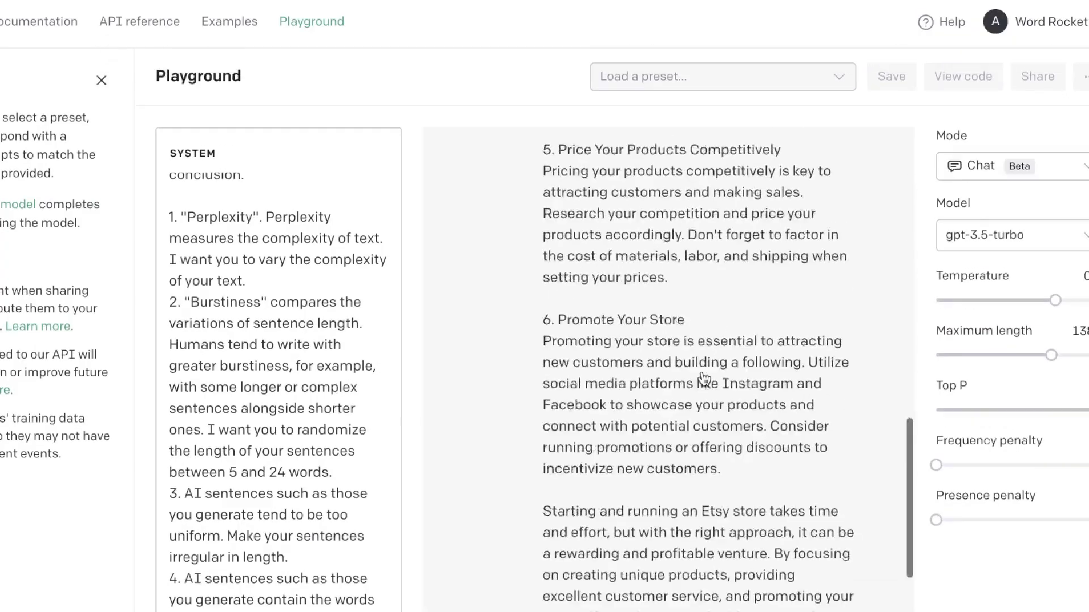
key(ctrl+a)
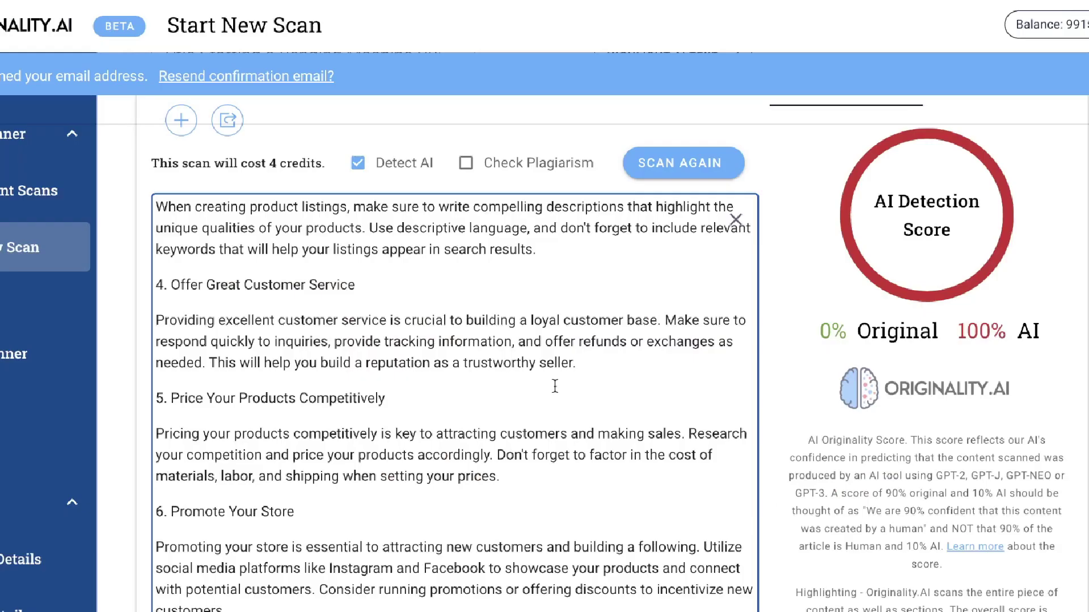
scroll(554, 386, down, 1)
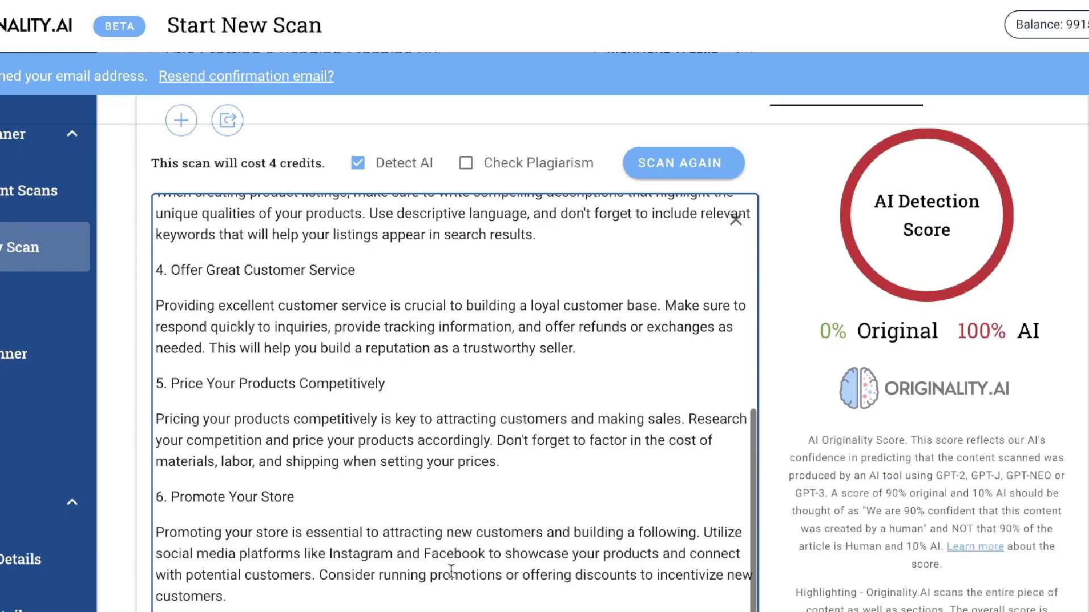
scroll(453, 397, down, 2)
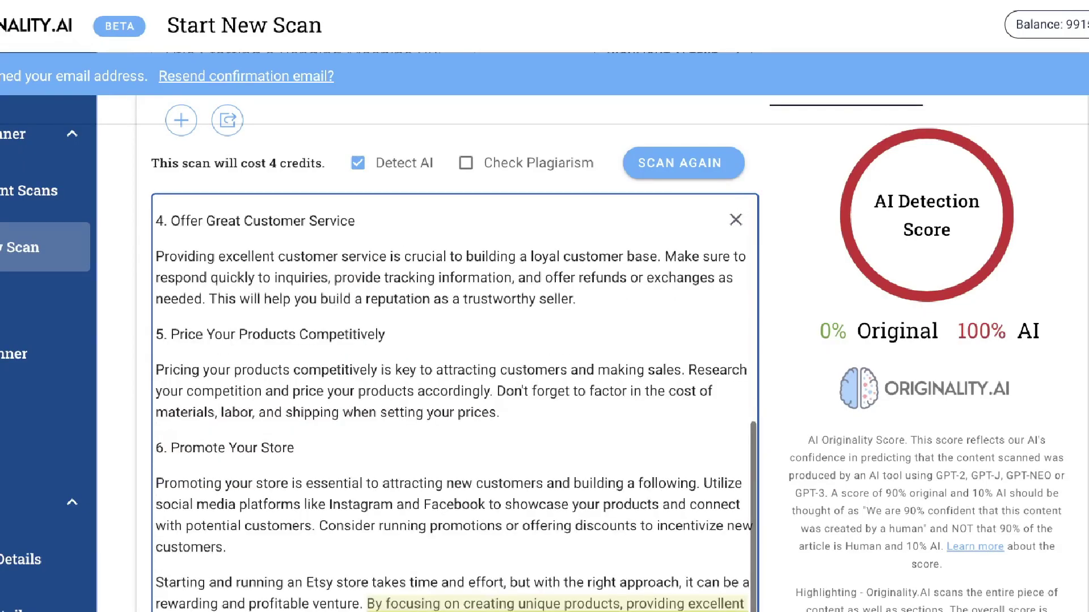
Run the AI detection scan again on the pasted Etsy post and examine its detection score
click(703, 164)
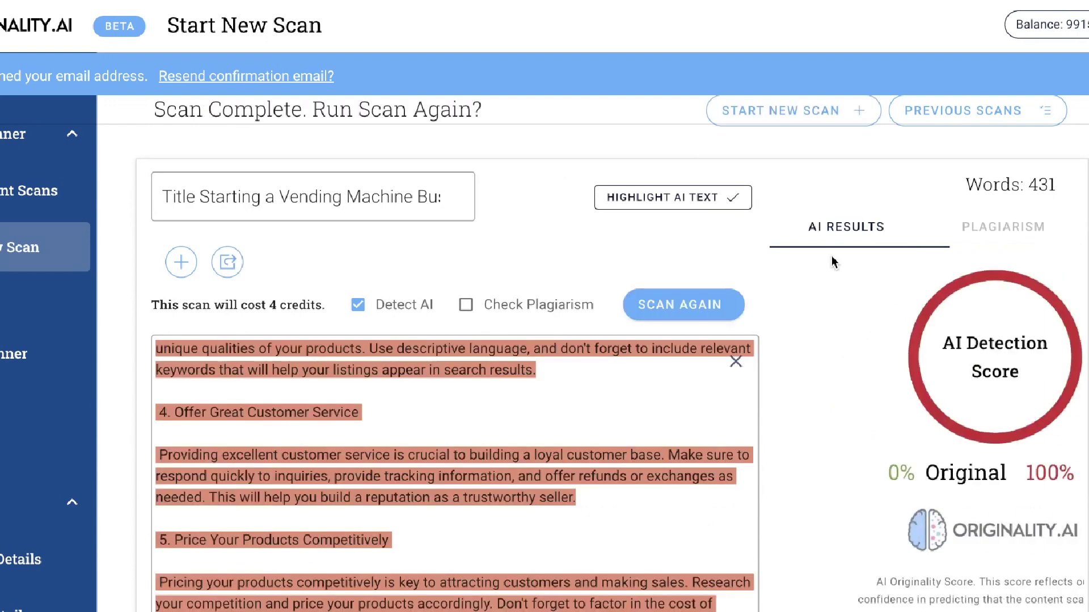
scroll(920, 406, down, 1)
scroll(921, 405, down, 1)
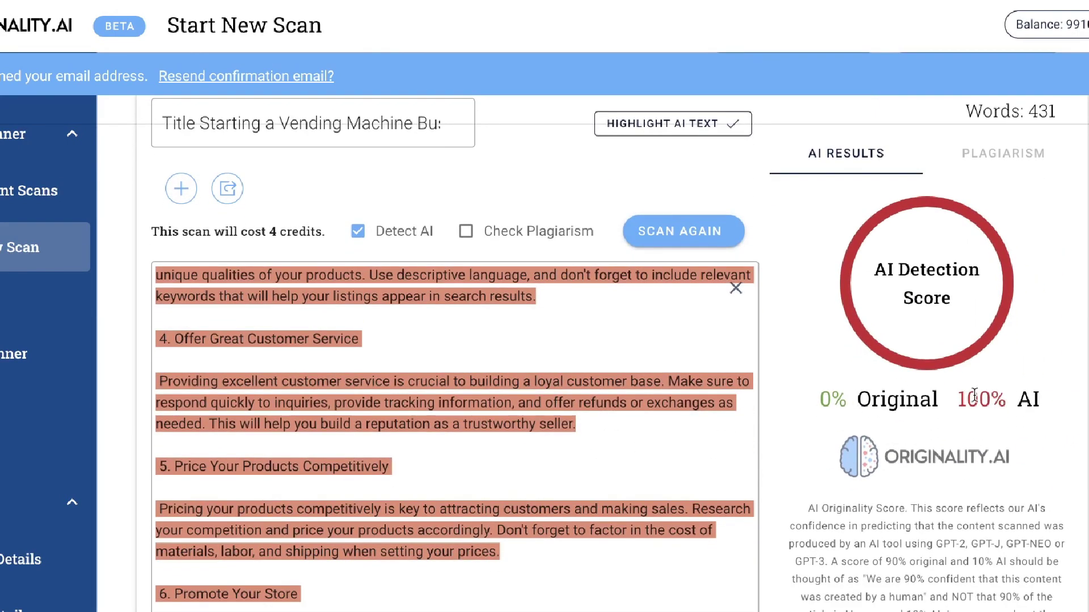
drag(975, 395, 1033, 399)
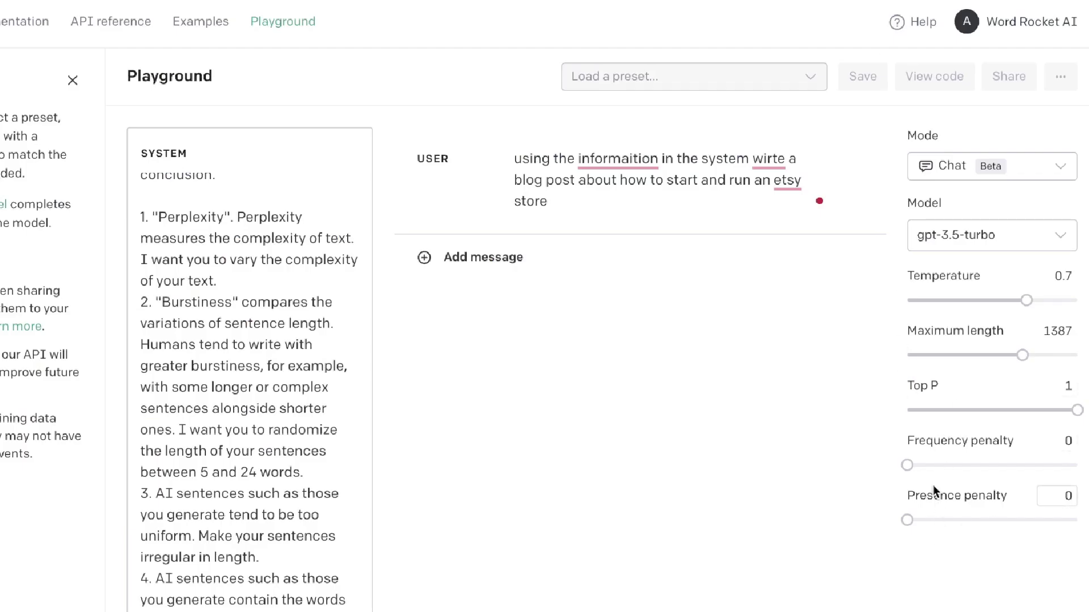
In the Playground, set temperature to 1, frequency penalty to 0.38 and presence penalty to 0.33, and open the user prompt for editing
mouse_move(928, 486)
drag(1026, 299, 1083, 301)
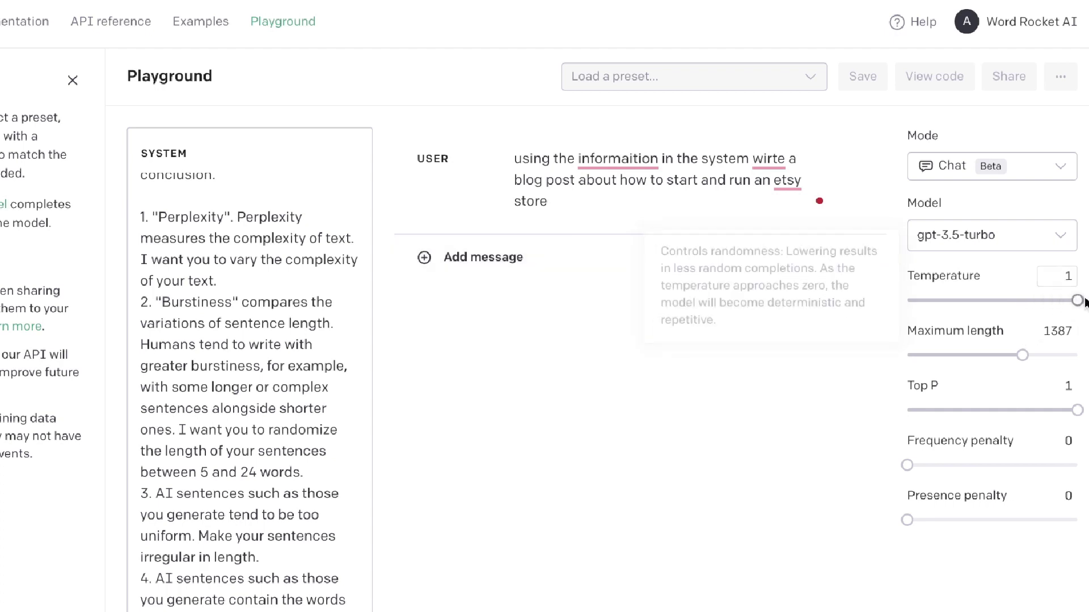
drag(907, 465, 940, 465)
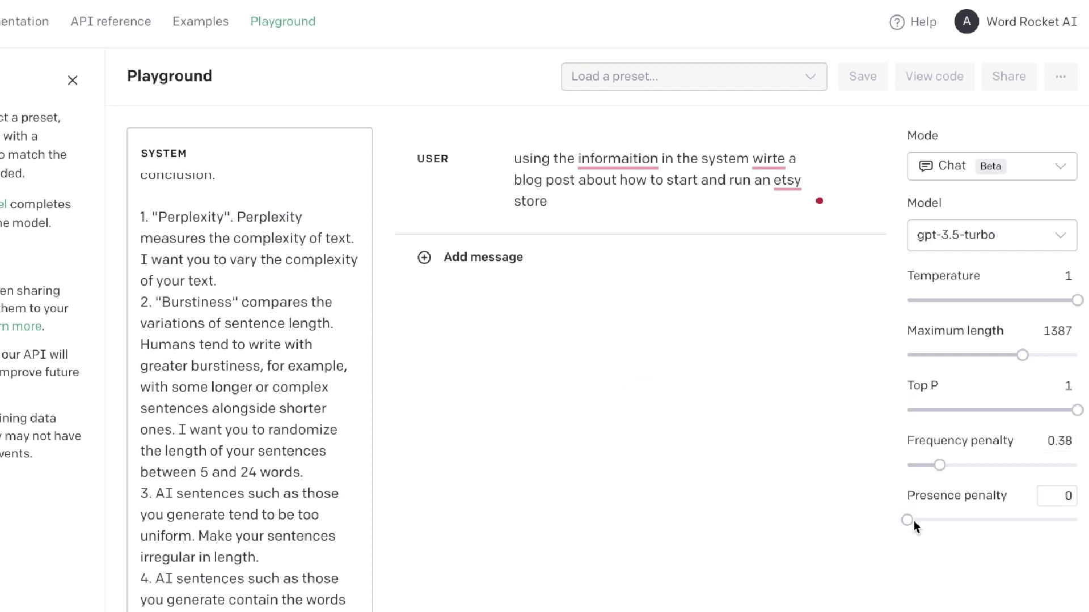
drag(907, 520, 938, 520)
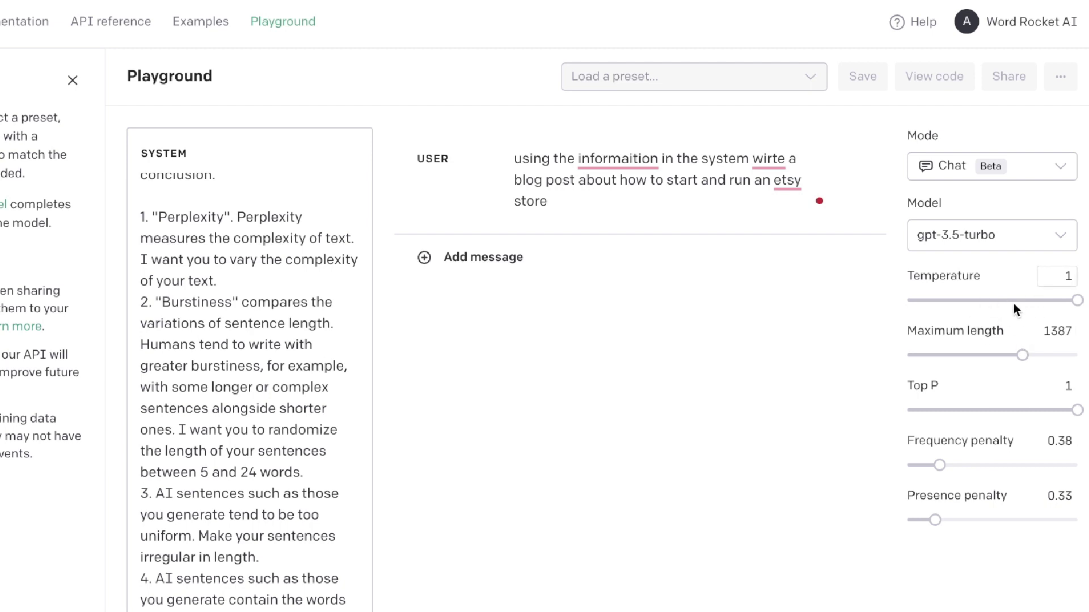
click(675, 194)
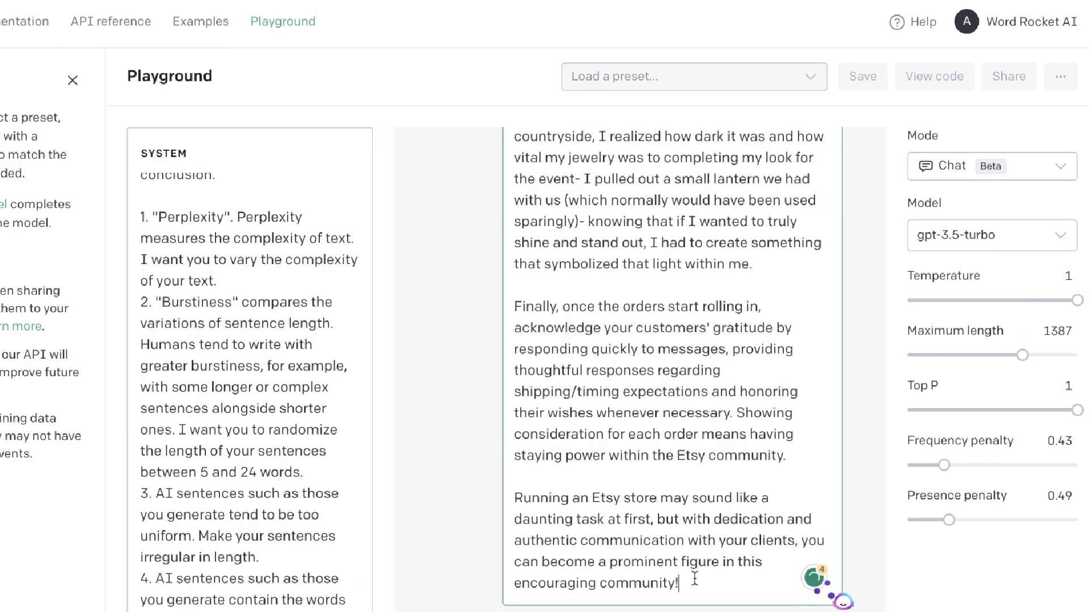
Select and copy the assistant's entire first-person Etsy blog post, from "As a seasoned Etsy store owner" to its closing sentence
drag(697, 578, 634, 391)
scroll(634, 391, up, 15)
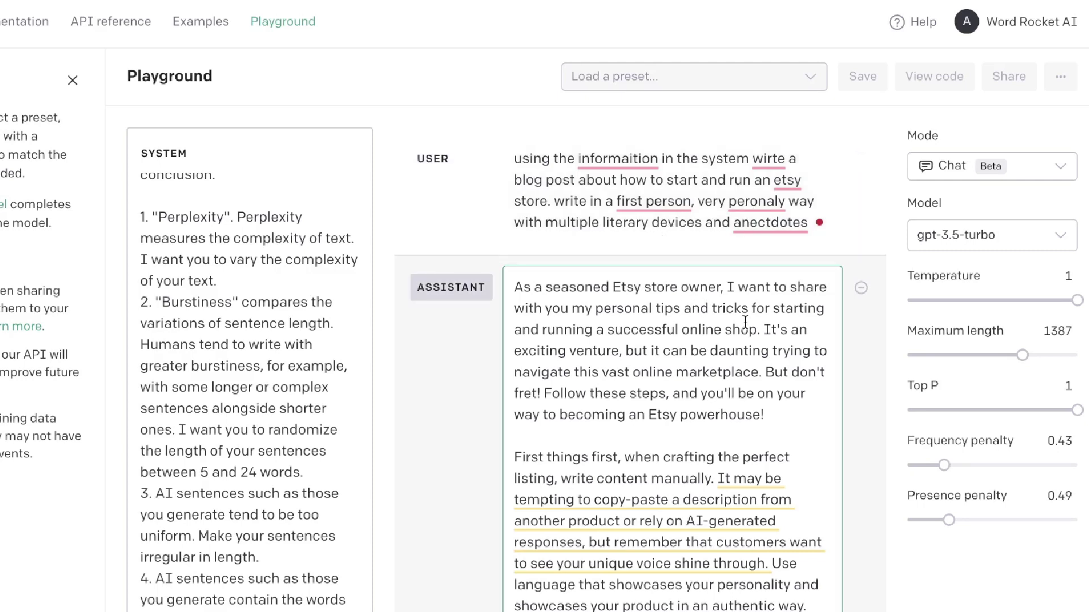
scroll(984, 461, down, 1)
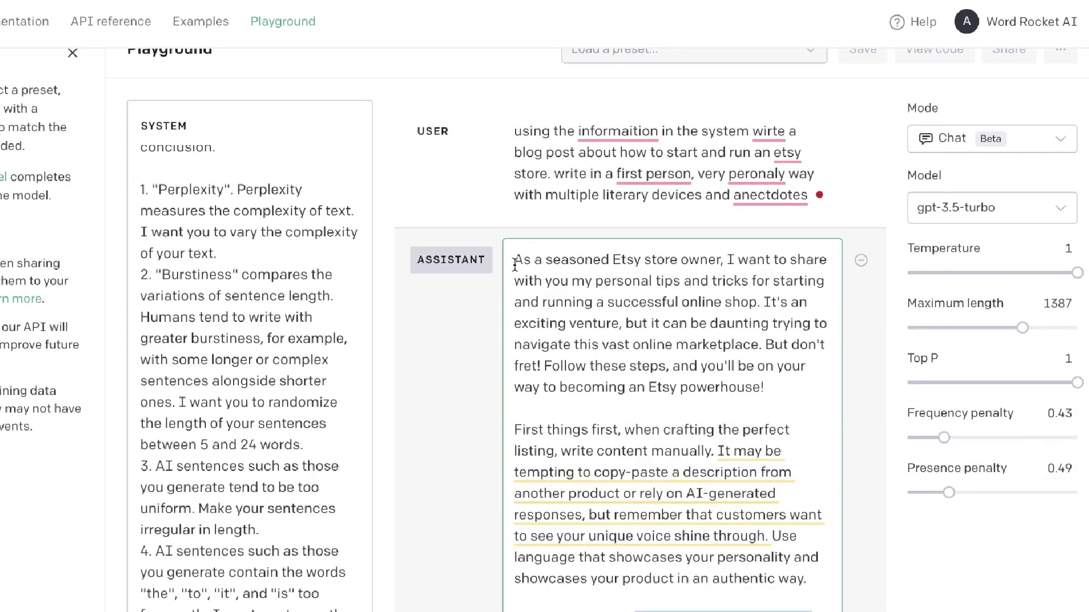
key(ctrl+a)
scroll(672, 369, down, 15)
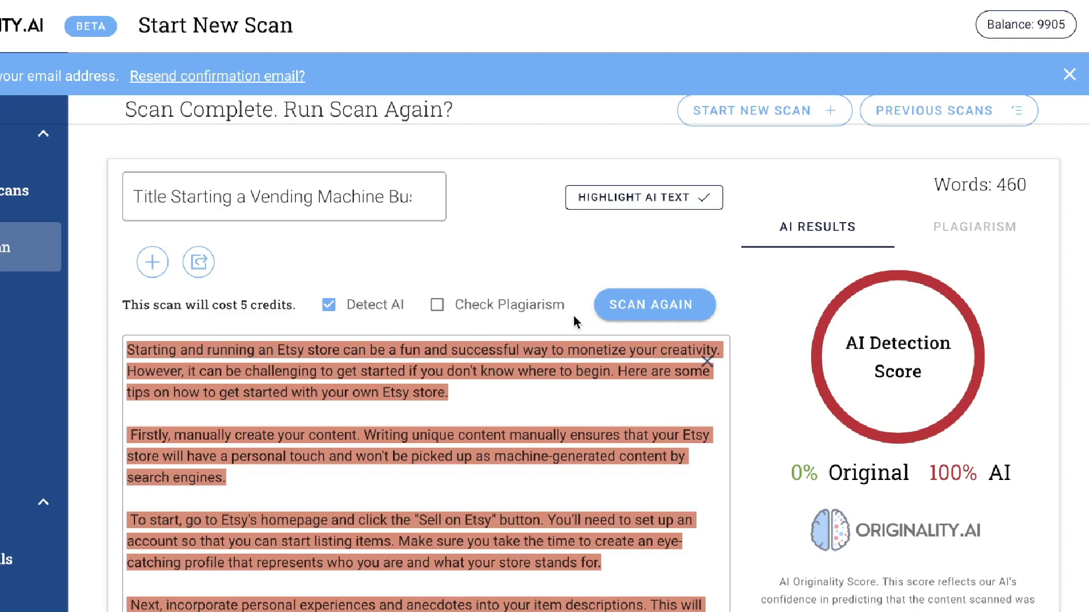
Switch to Originality.AI, clear the previously scanned text and paste the first-person Etsy post in its place
click(707, 361)
click(610, 82)
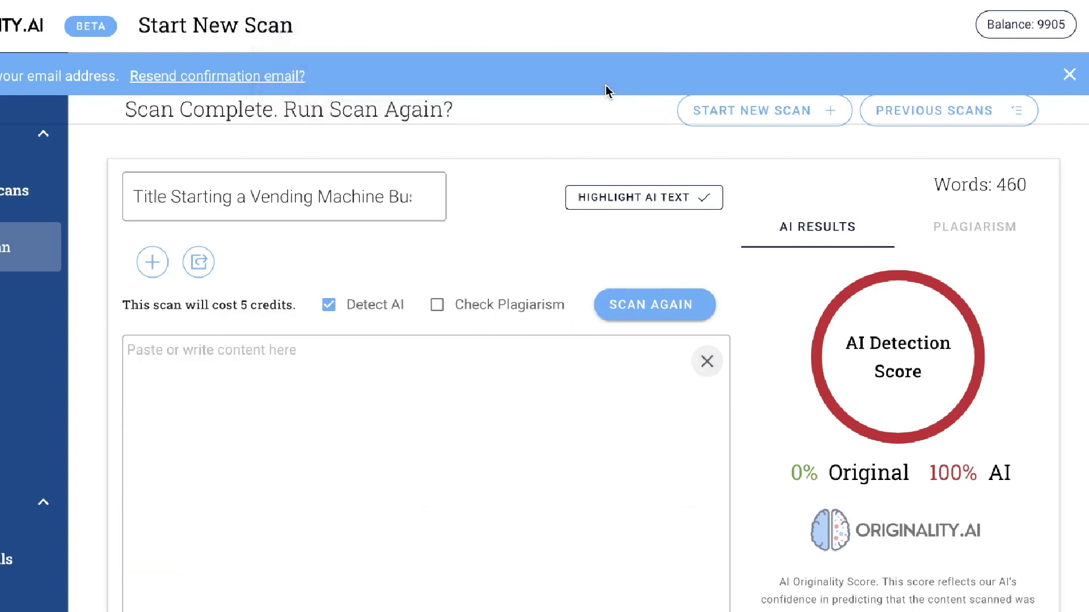
click(327, 404)
key(ctrl+v)
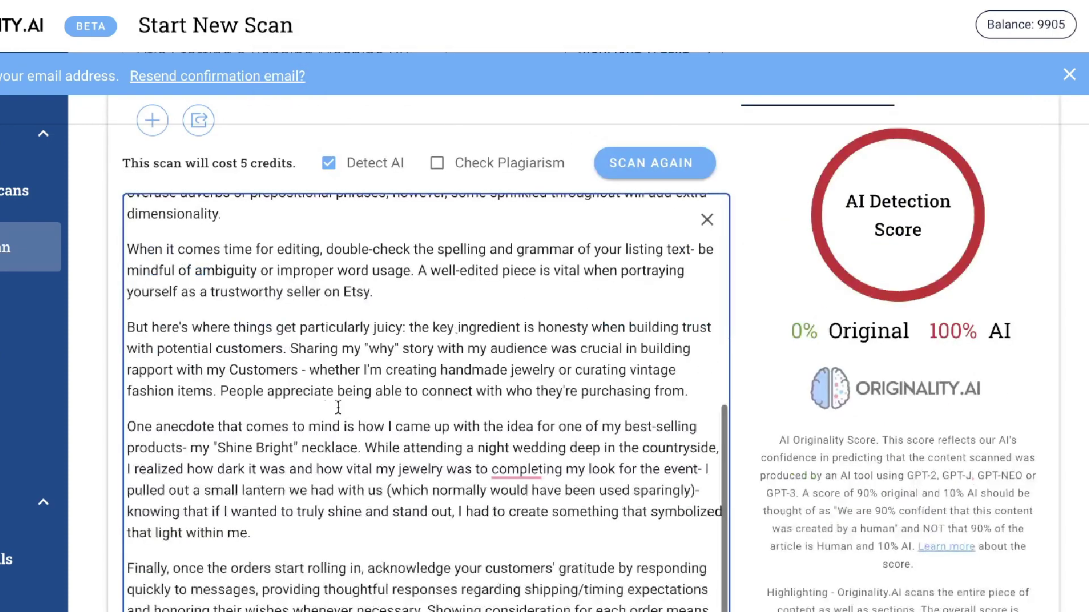
Rescan the first-person Etsy post for AI content and check its originality score and highlighted passages
click(669, 166)
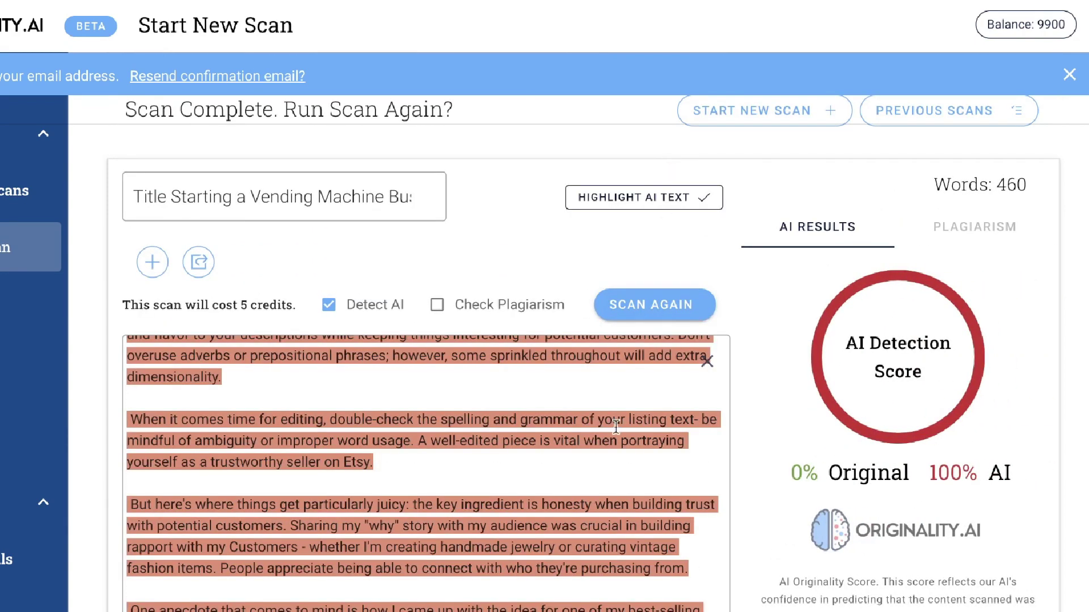
scroll(616, 426, up, 10)
drag(786, 473, 906, 472)
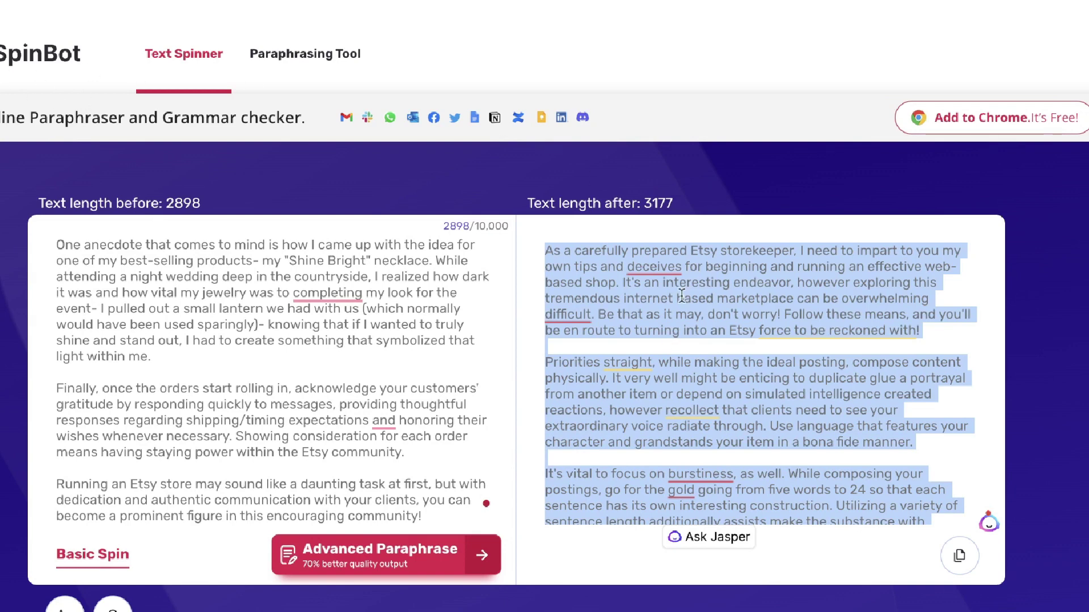
Copy the whole spun version of the Etsy post from SpinBot's output
scroll(703, 353, down, 1)
scroll(703, 352, up, 1)
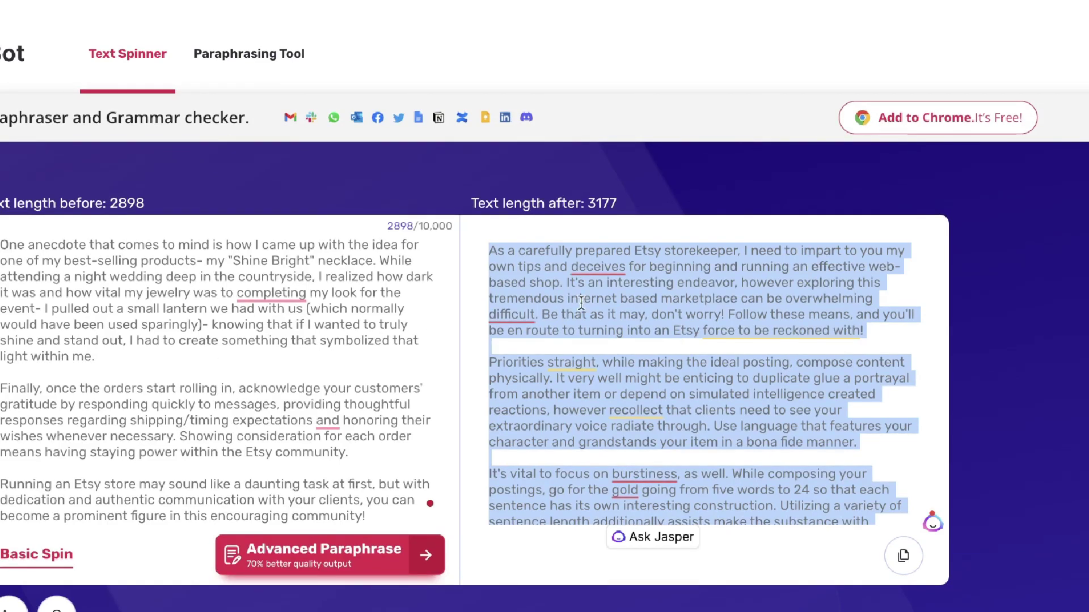
key(ctrl+c)
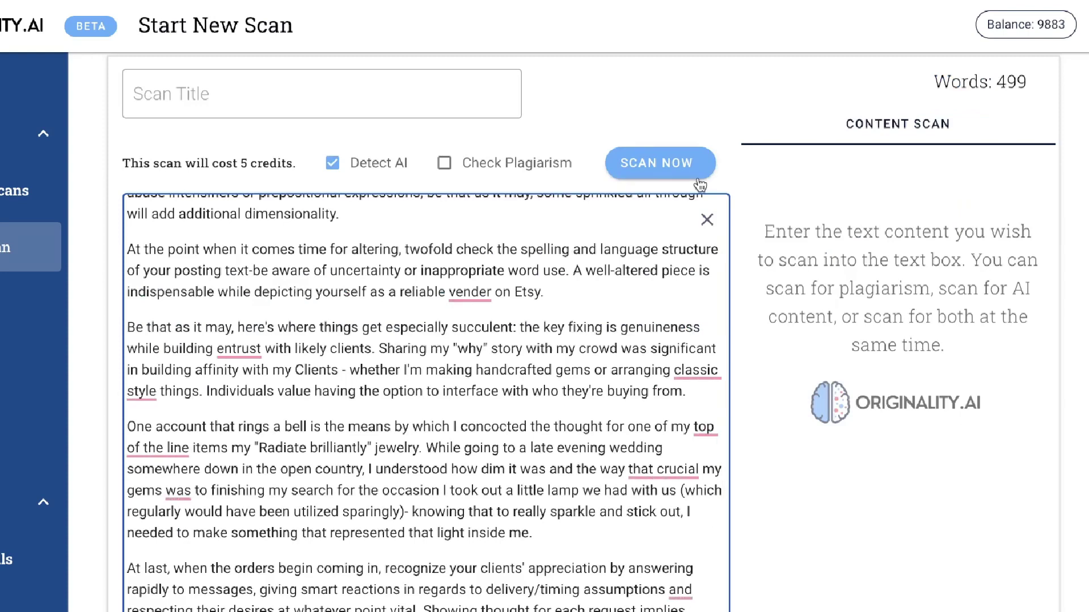
Scan the spun Etsy post for AI content, and dismiss the clipboard permission request in SpinBot
click(620, 163)
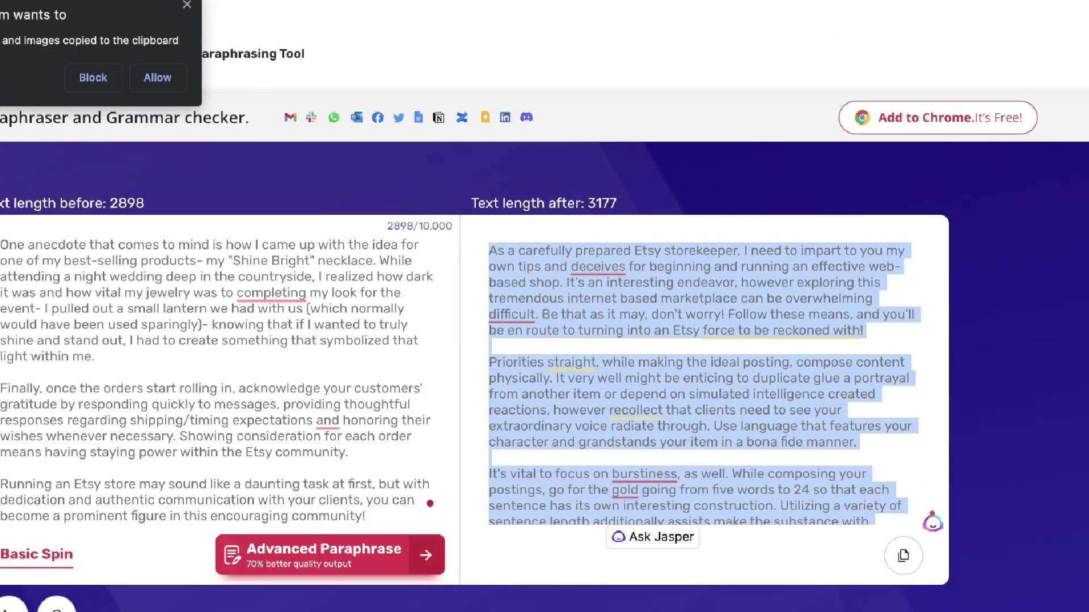
click(186, 5)
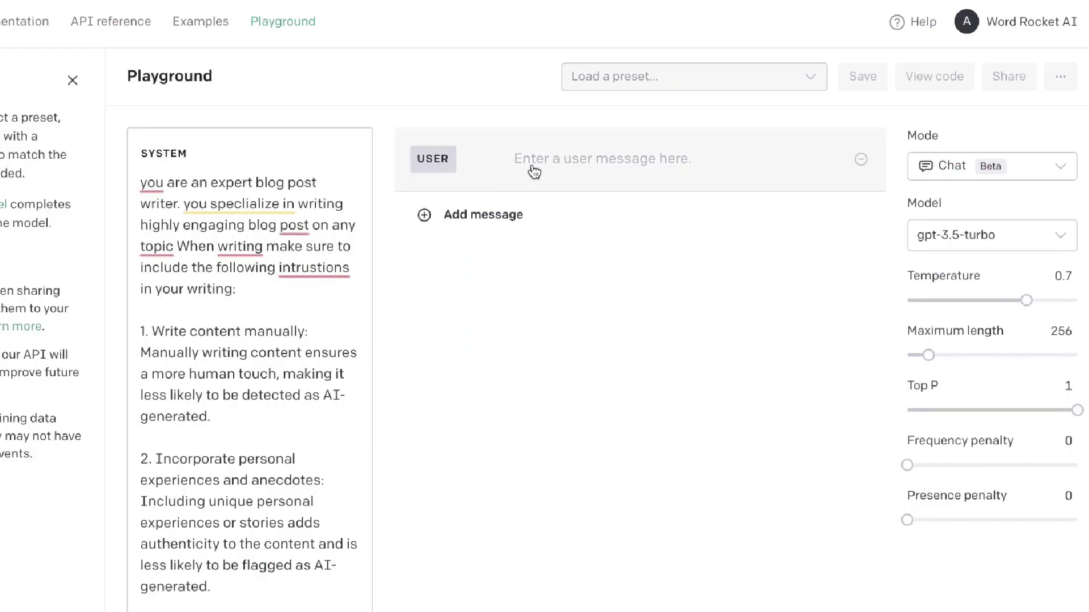
In the OpenAI Playground, set the frequency penalty to 0.68 and the presence penalty to 0.39
click(533, 164)
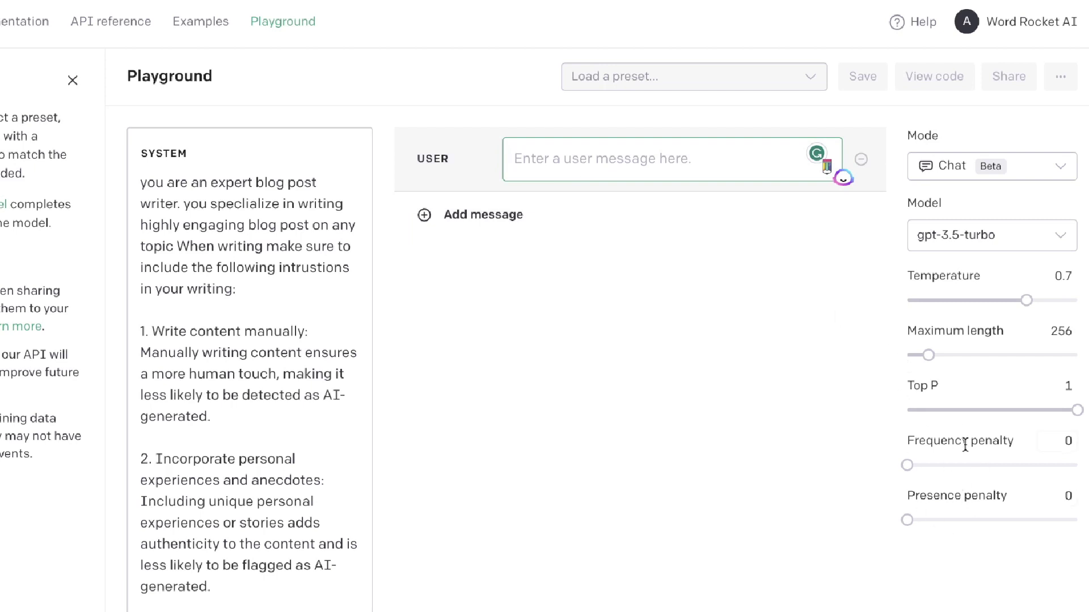
click(909, 520)
drag(910, 522, 920, 521)
drag(907, 465, 967, 466)
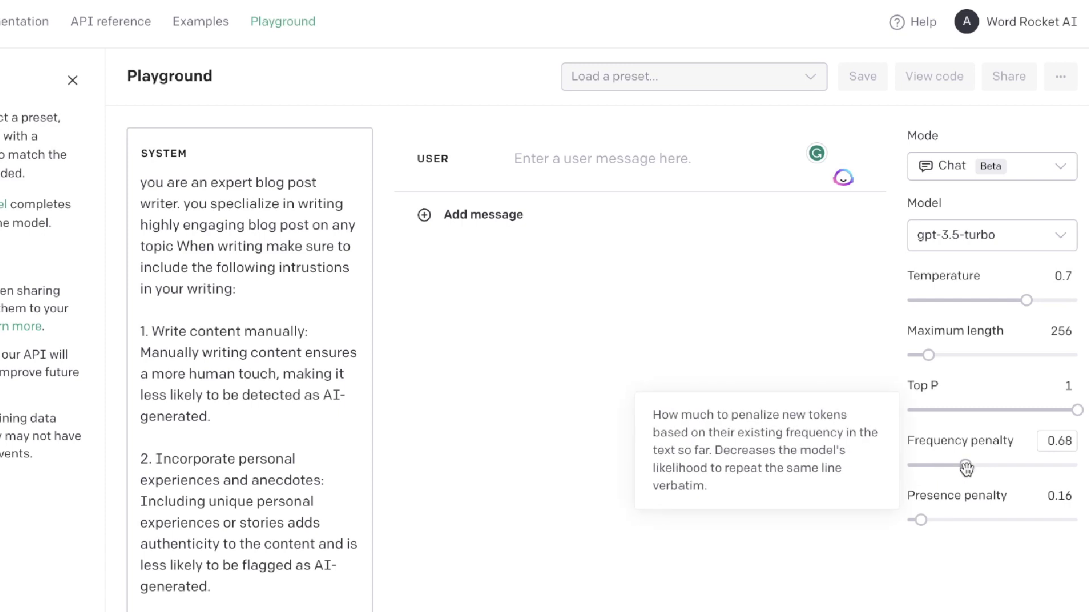
drag(920, 521, 943, 521)
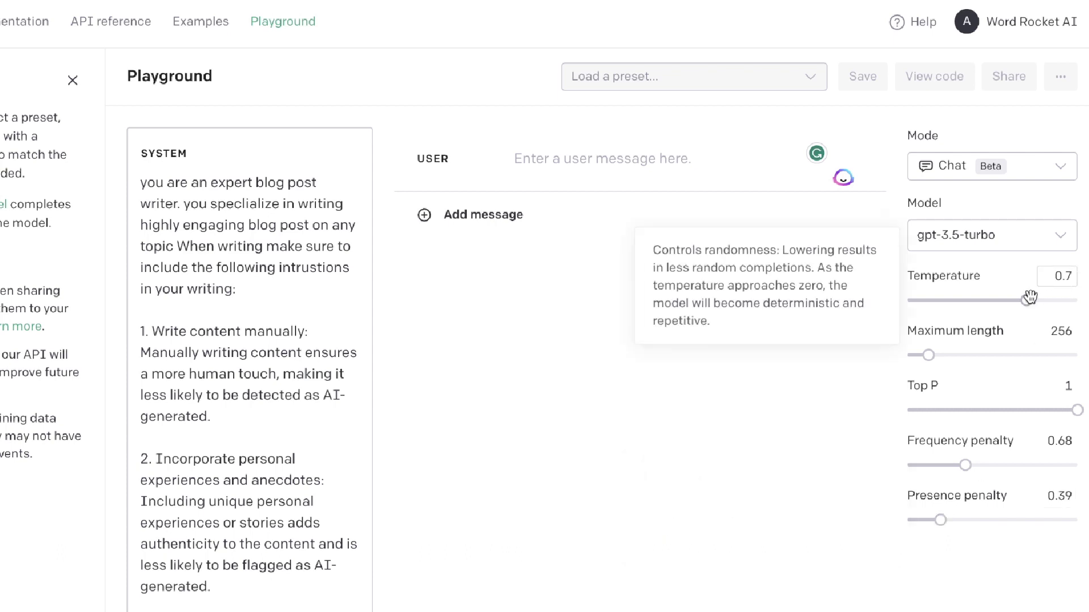
Set the temperature to 1 and the maximum length to 1706
drag(1026, 300, 1085, 300)
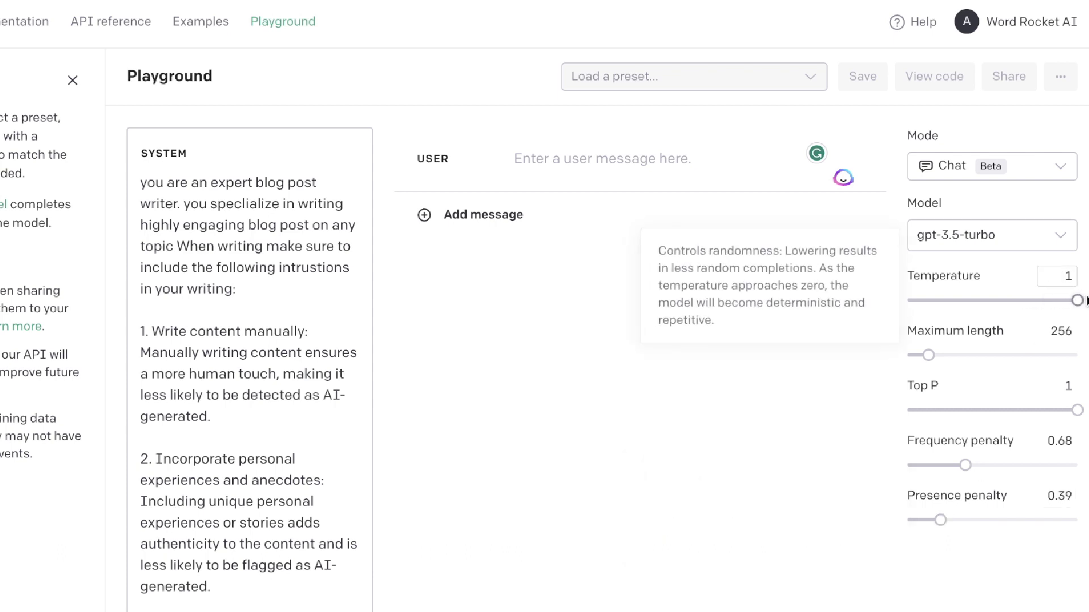
click(953, 355)
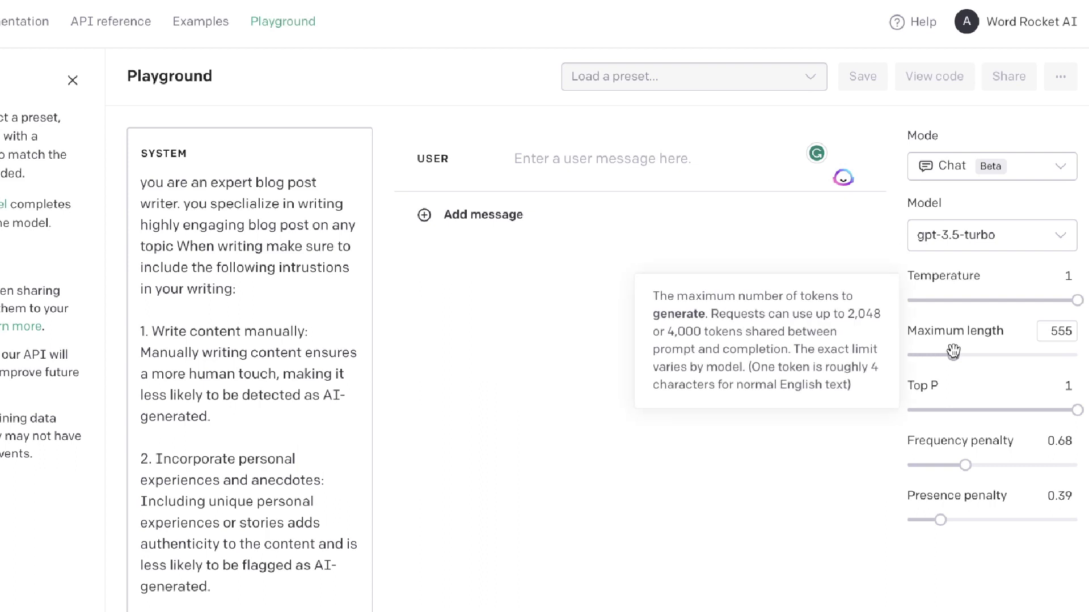
drag(953, 355, 1049, 355)
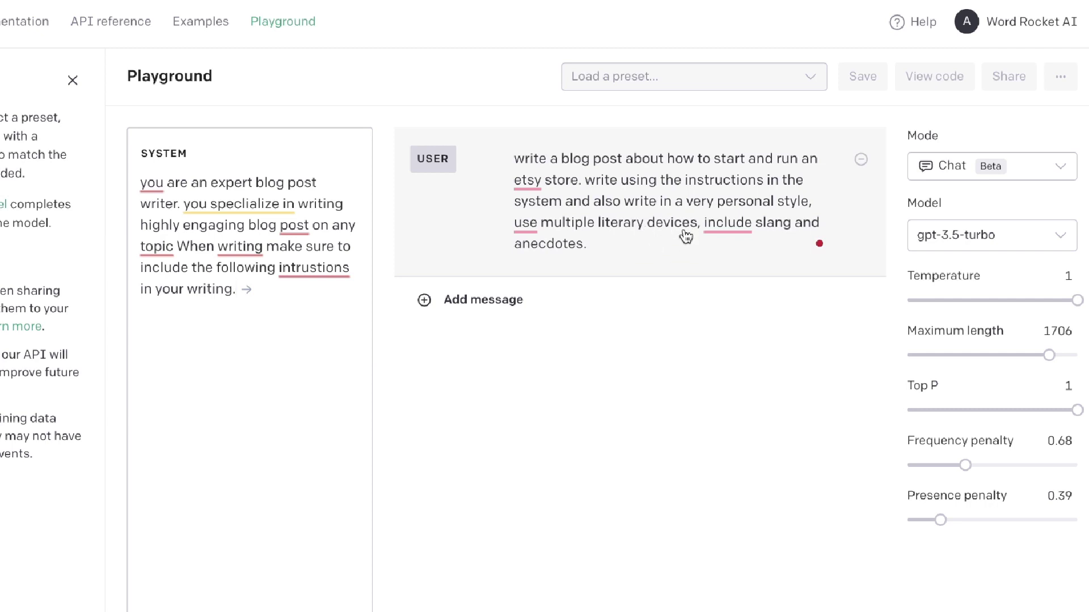
Generate the Etsy store post from the prompt asking for a very personal style, literary devices, slang and anecdotes, and copy the whole reply
key(ctrl+Return)
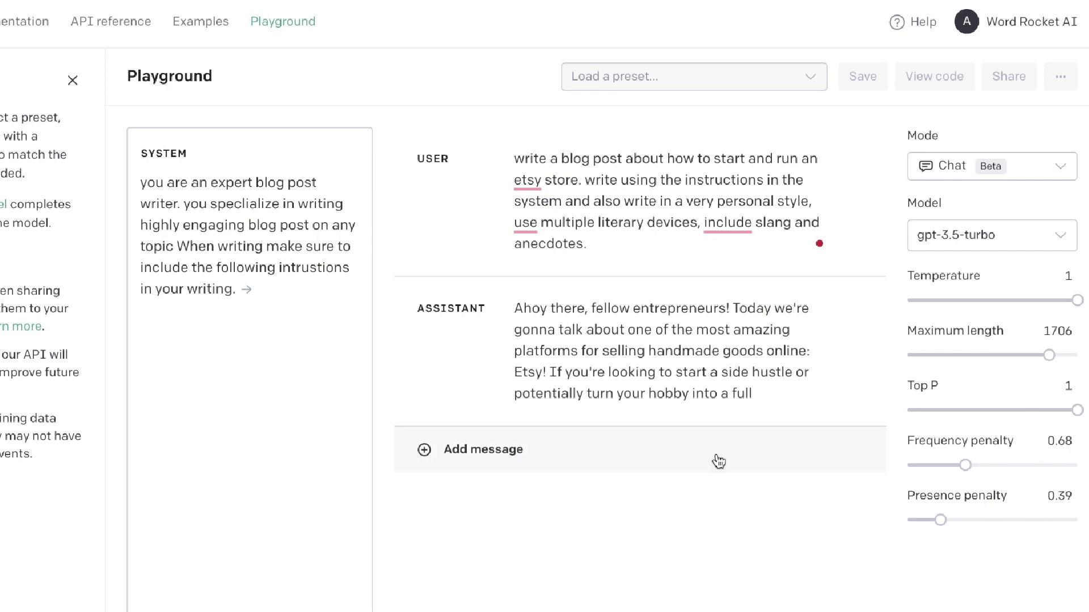
click(719, 460)
key(ctrl+a)
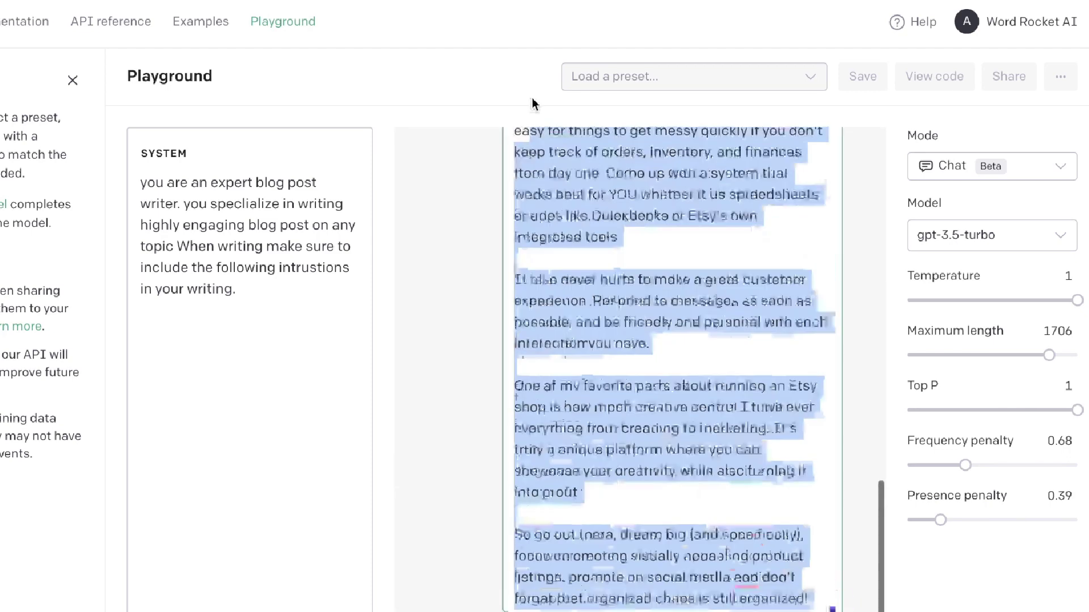
scroll(530, 93, up, 10)
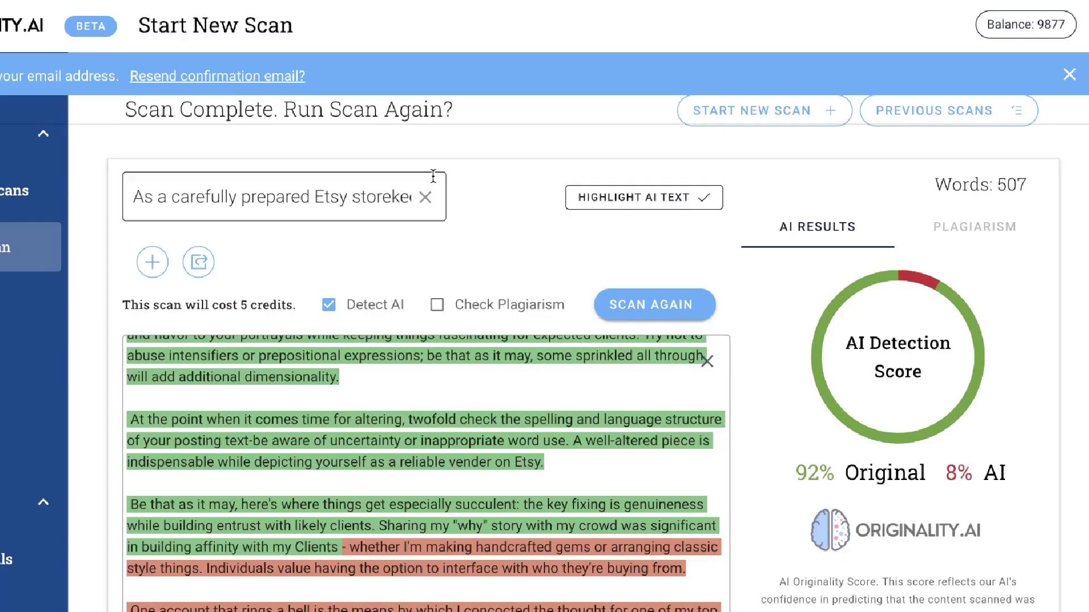
Replace the scanned text in Originality.AI with the new slang-style Etsy post, rescan it, and review its score and highlighted passages
click(706, 361)
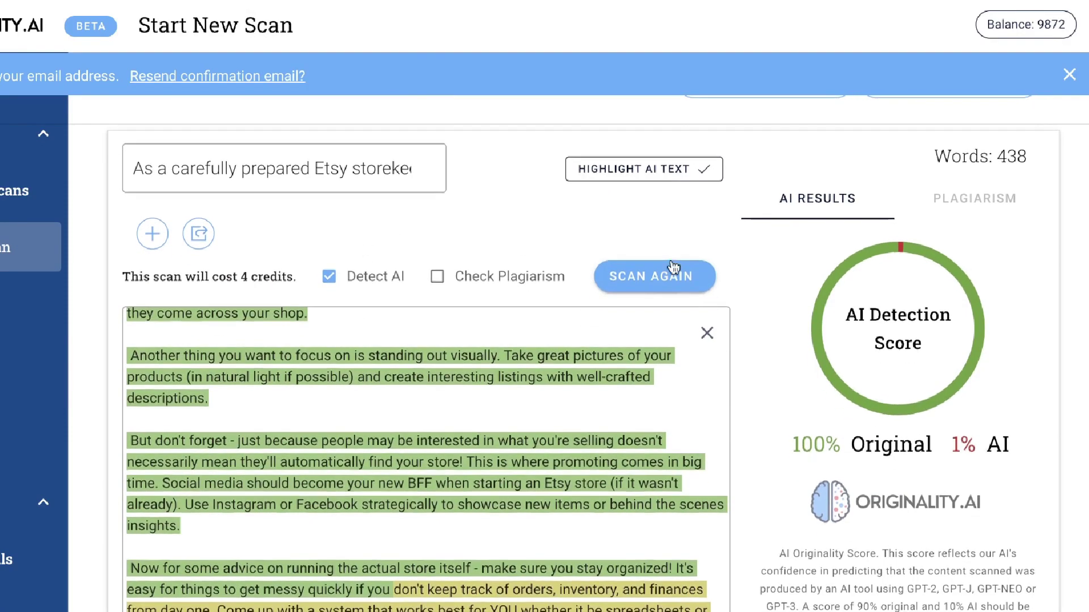
scroll(566, 428, up, 5)
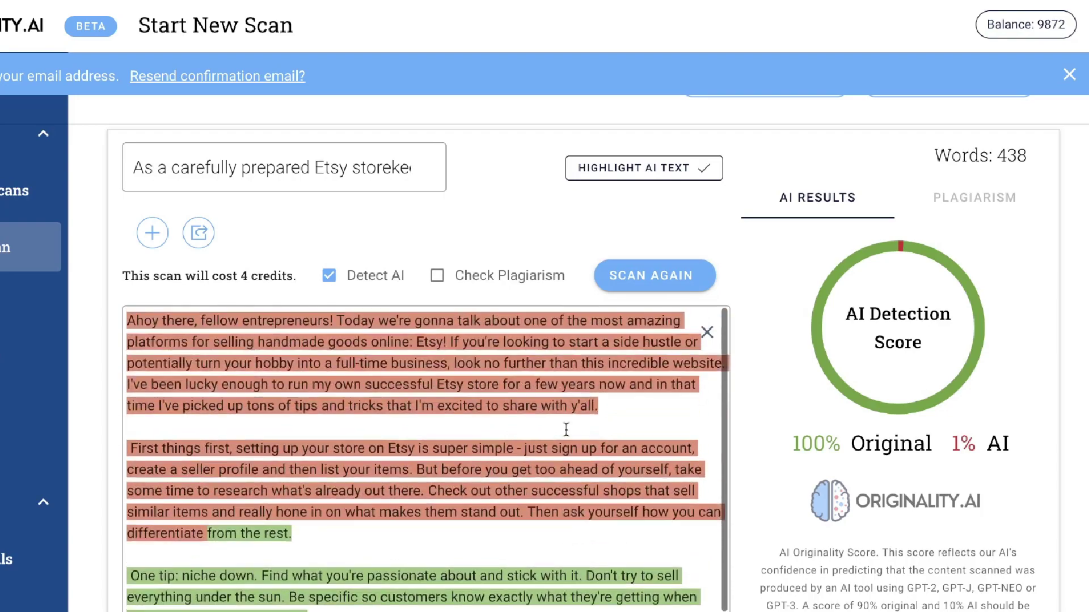
scroll(576, 250, down, 10)
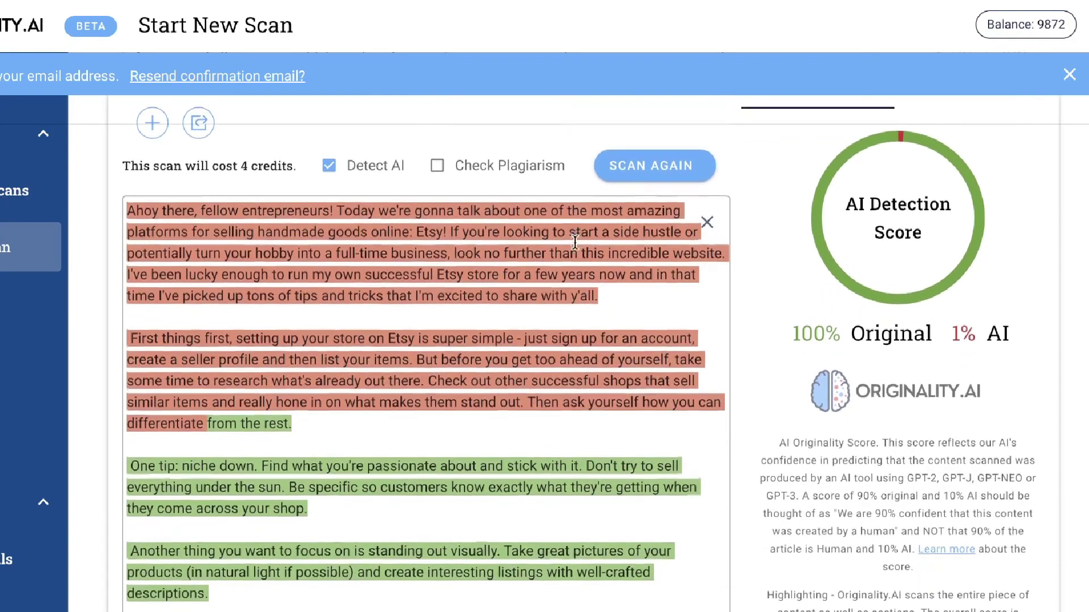
scroll(575, 242, up, 10)
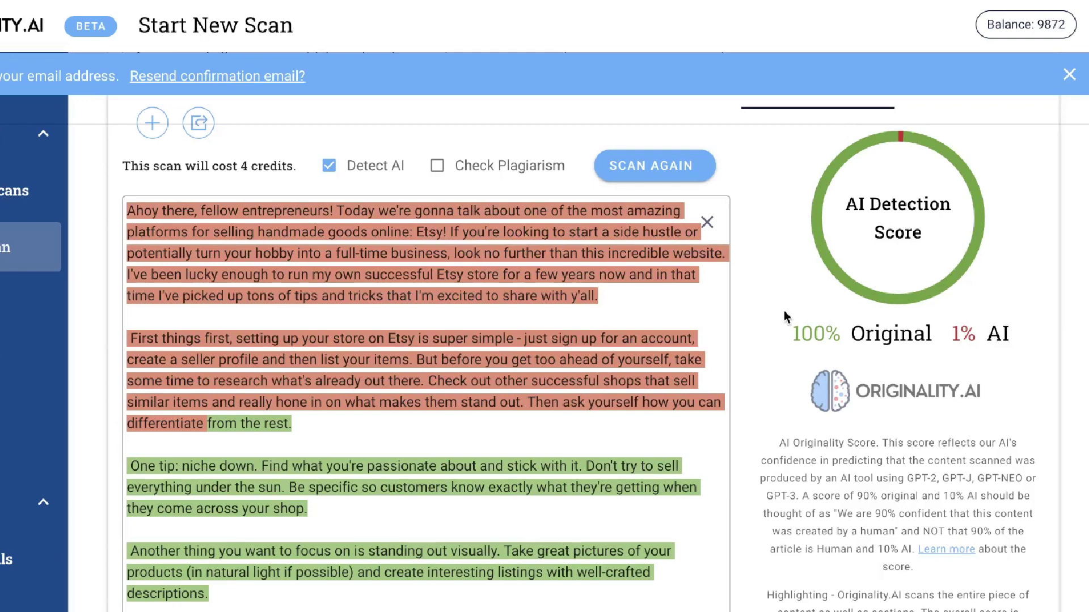
scroll(759, 238, up, 2)
scroll(757, 216, up, 2)
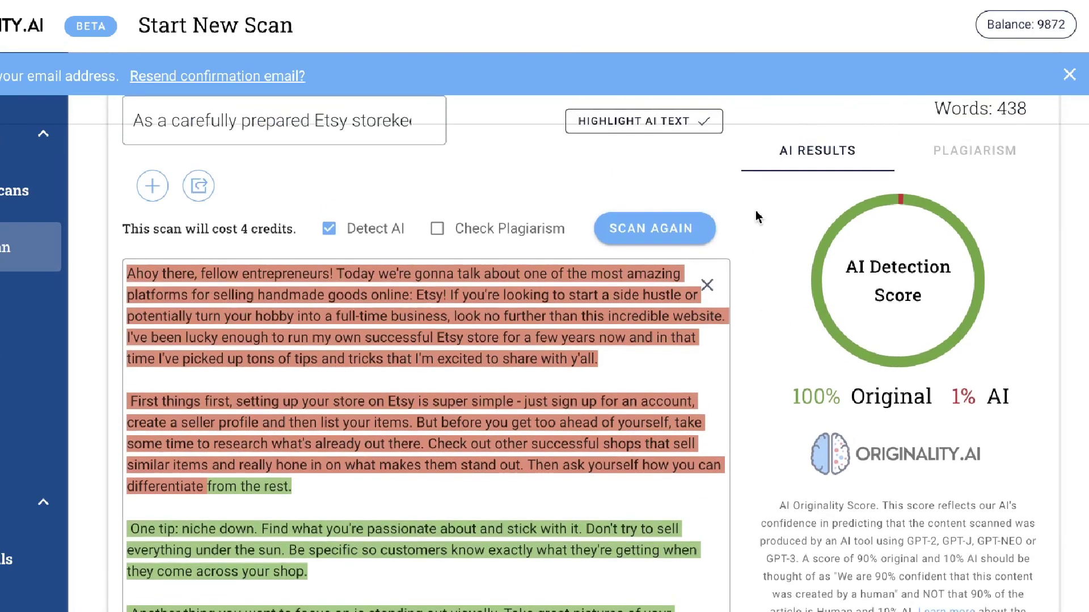
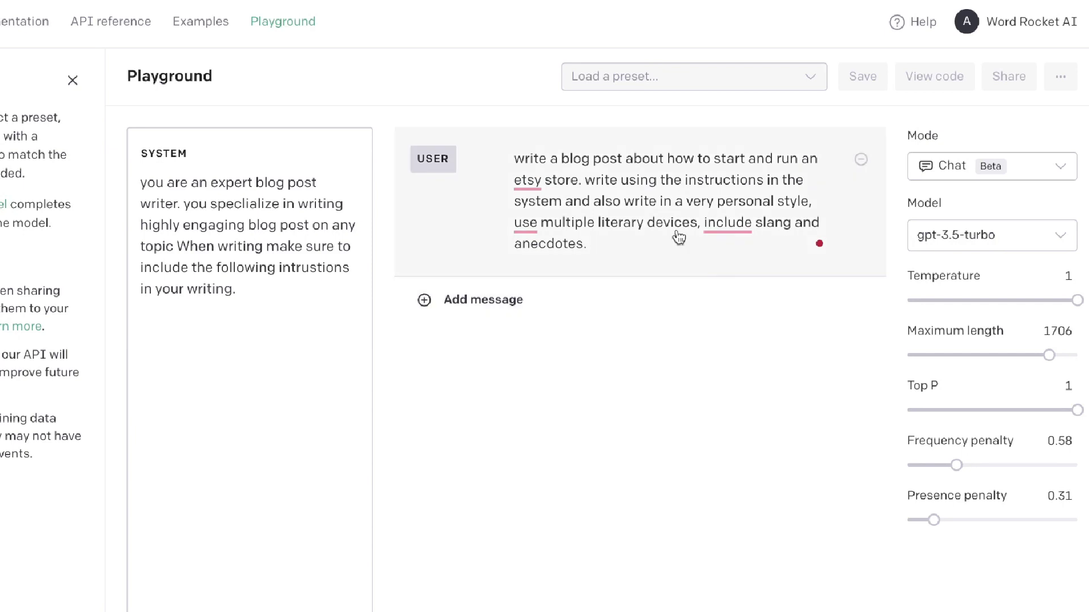
In the Playground, change the prompt's topic to starting and running a YouTube channel, generate the post and review it
triple_click(678, 237)
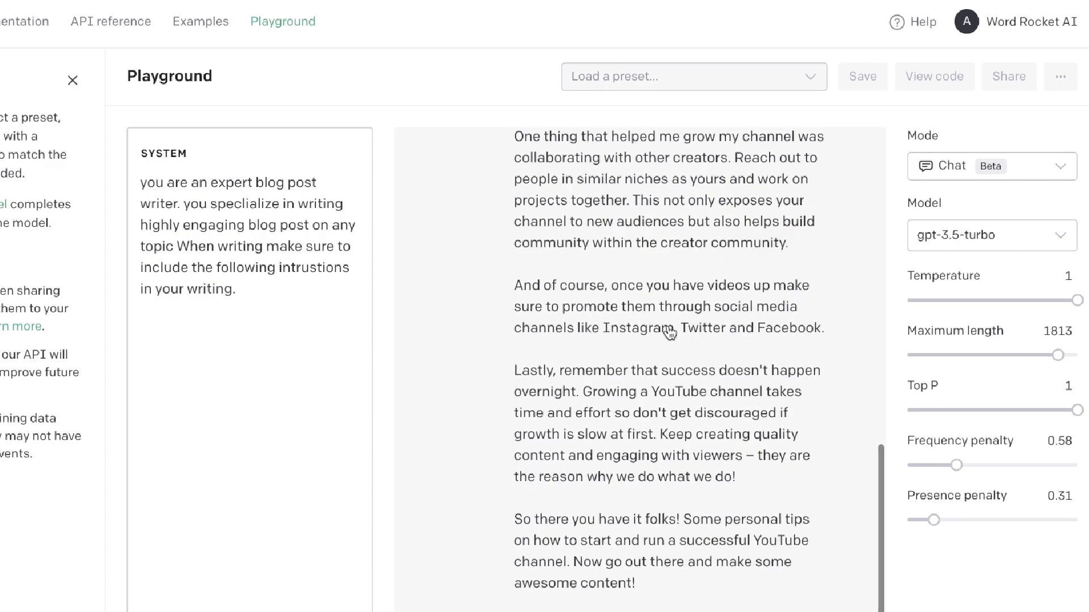
scroll(669, 334, up, 15)
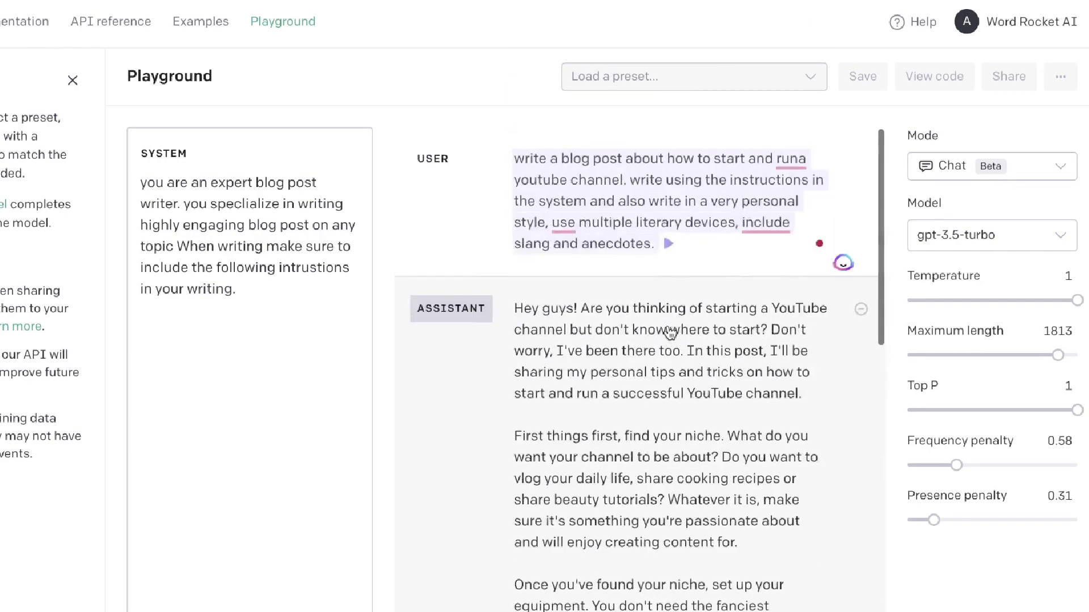
scroll(734, 352, down, 2)
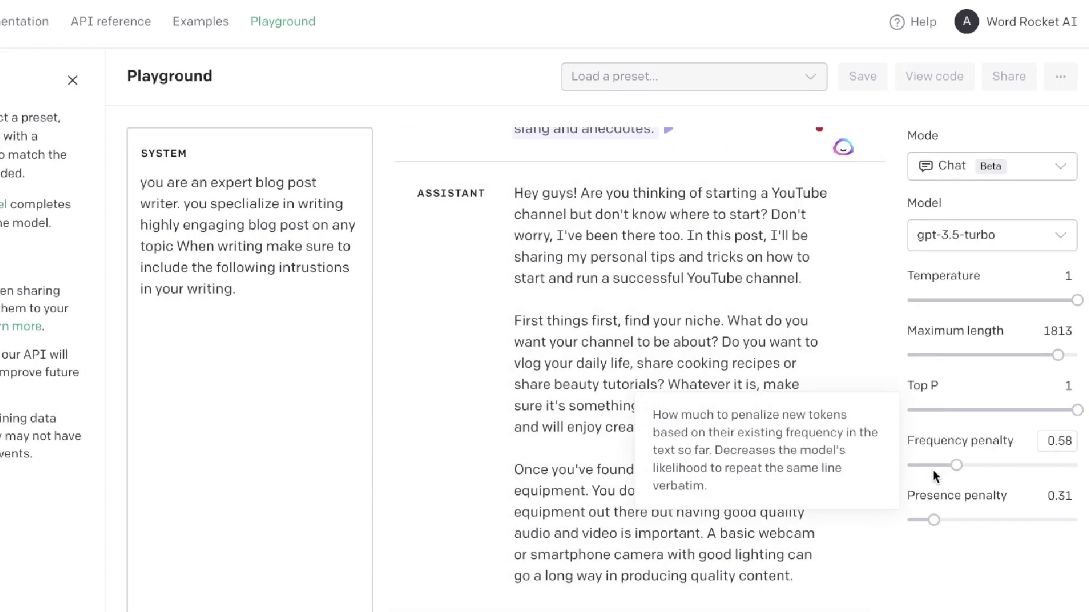
Copy the entire generated YouTube channel post and scan it in Originality.AI in place of the Etsy text
click(661, 296)
scroll(661, 297, down, 10)
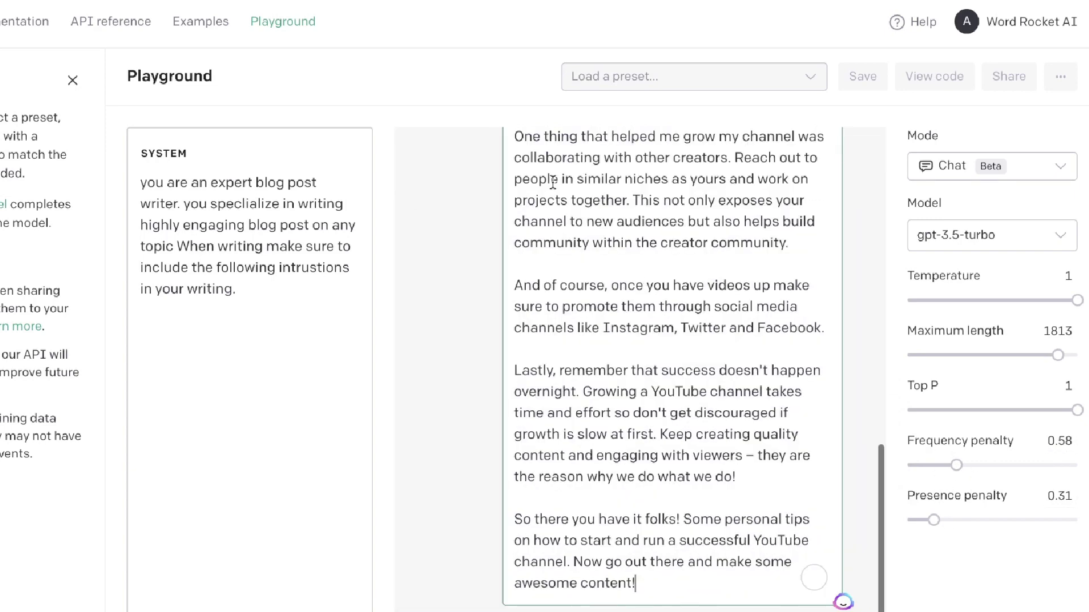
drag(645, 591, 510, 305)
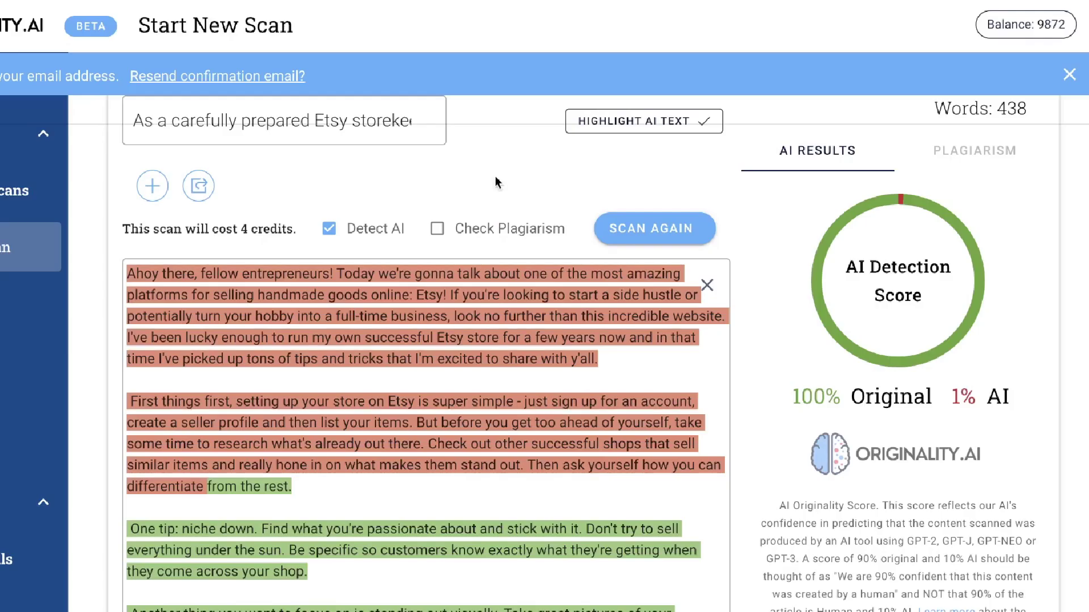
click(707, 276)
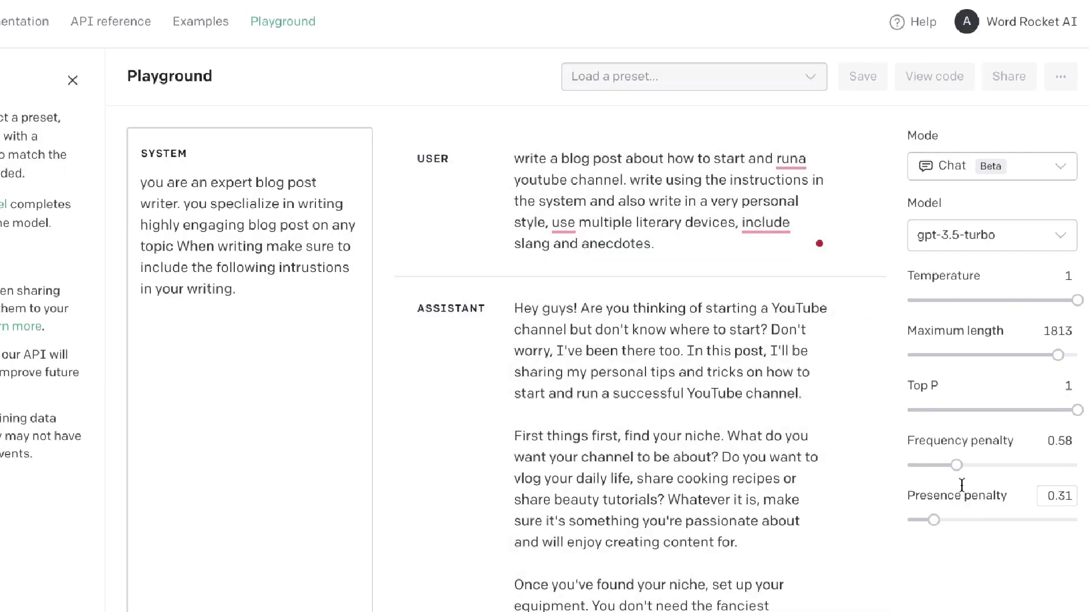
Set the Playground's frequency penalty to 0.68 and presence penalty to 0.43, then replace the assistant's reply with a newly generated YouTube post
drag(958, 465, 966, 465)
drag(933, 520, 944, 520)
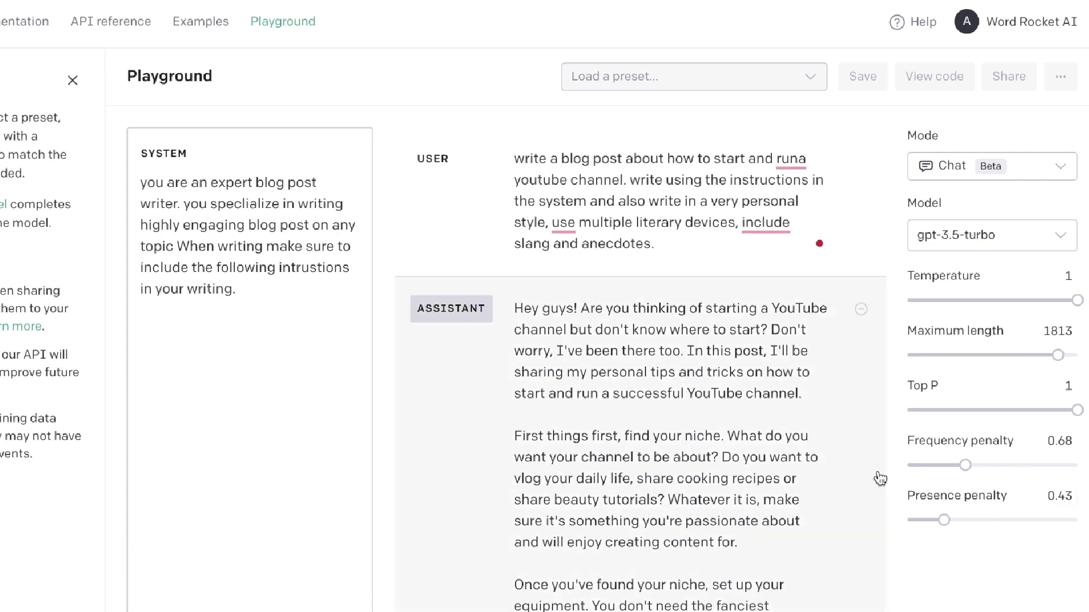
click(860, 309)
click(701, 195)
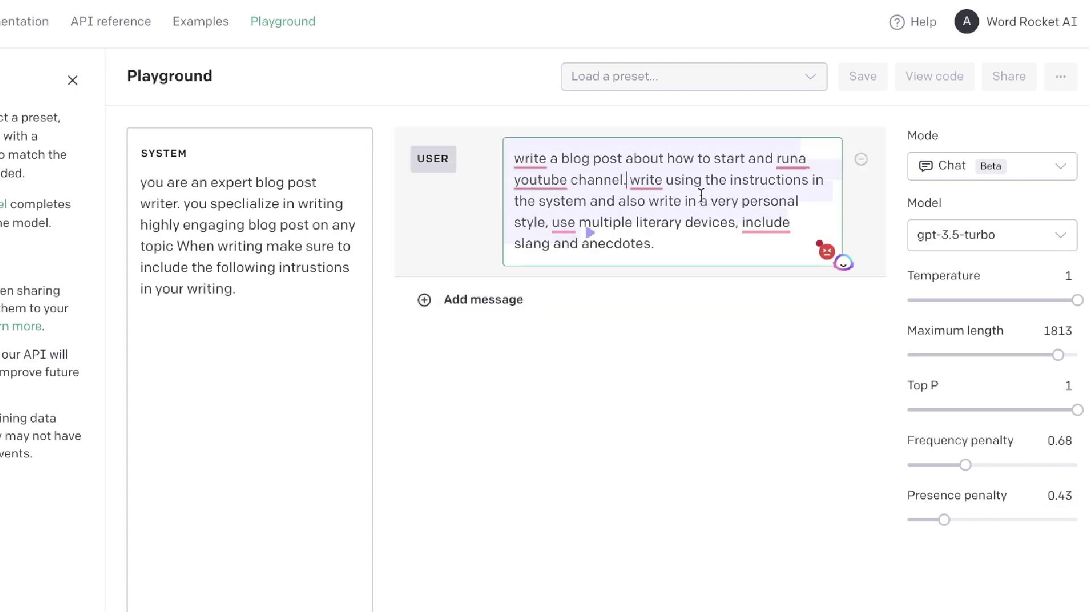
key(ctrl+Return)
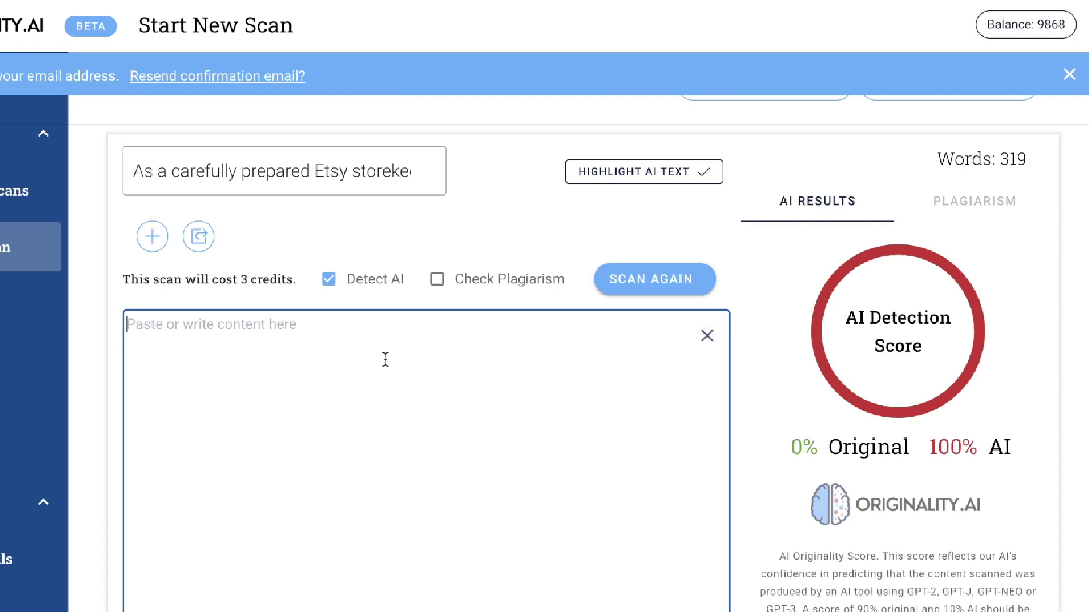
Paste the regenerated YouTube post into Originality.AI, rescan it for AI content and check its originality score
key(ctrl+v)
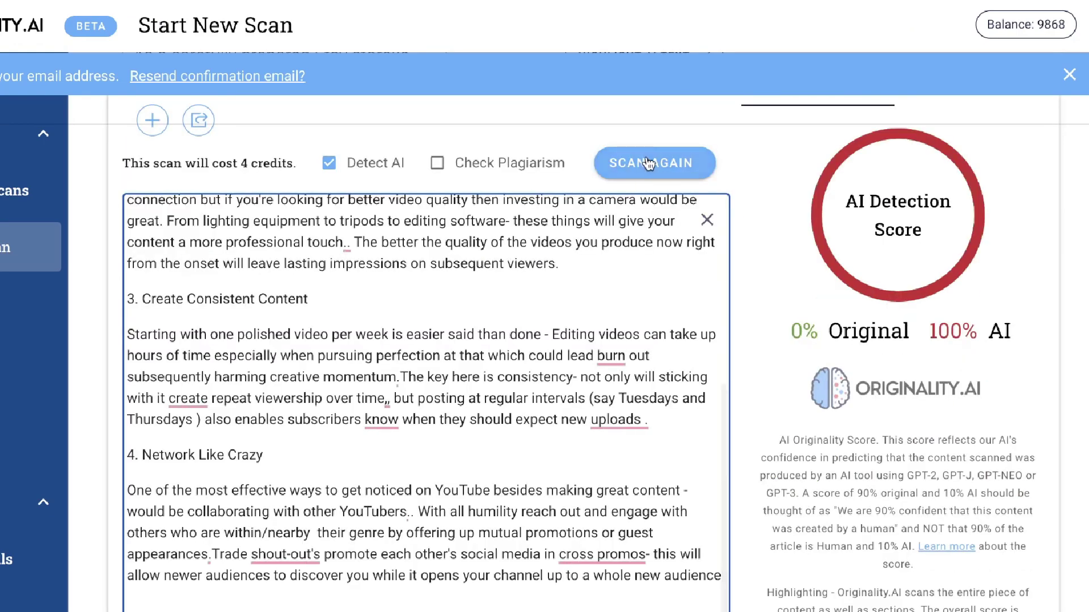
click(648, 164)
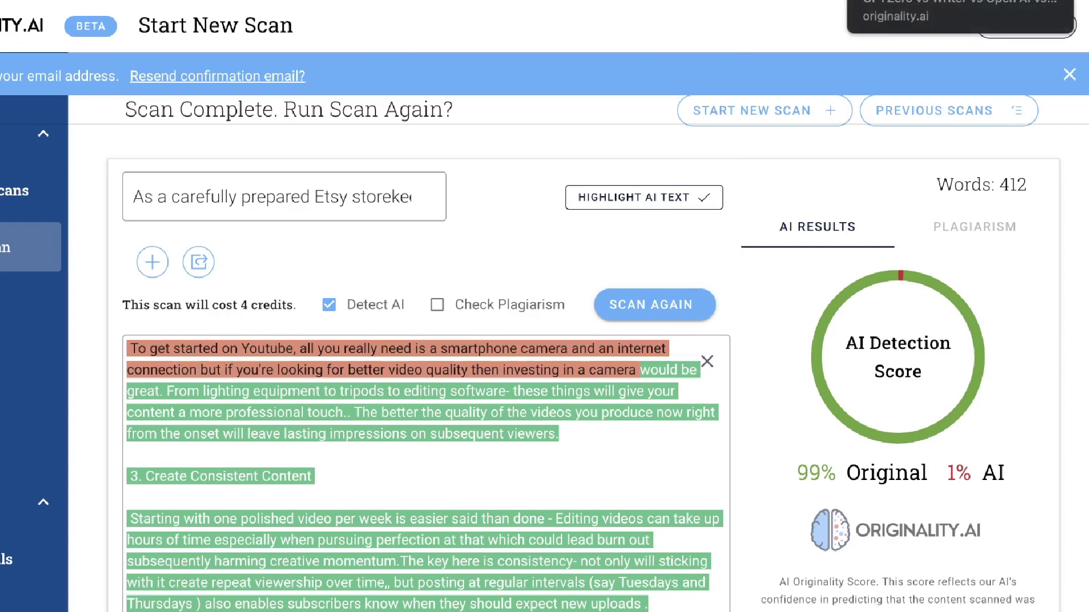
click(952, 0)
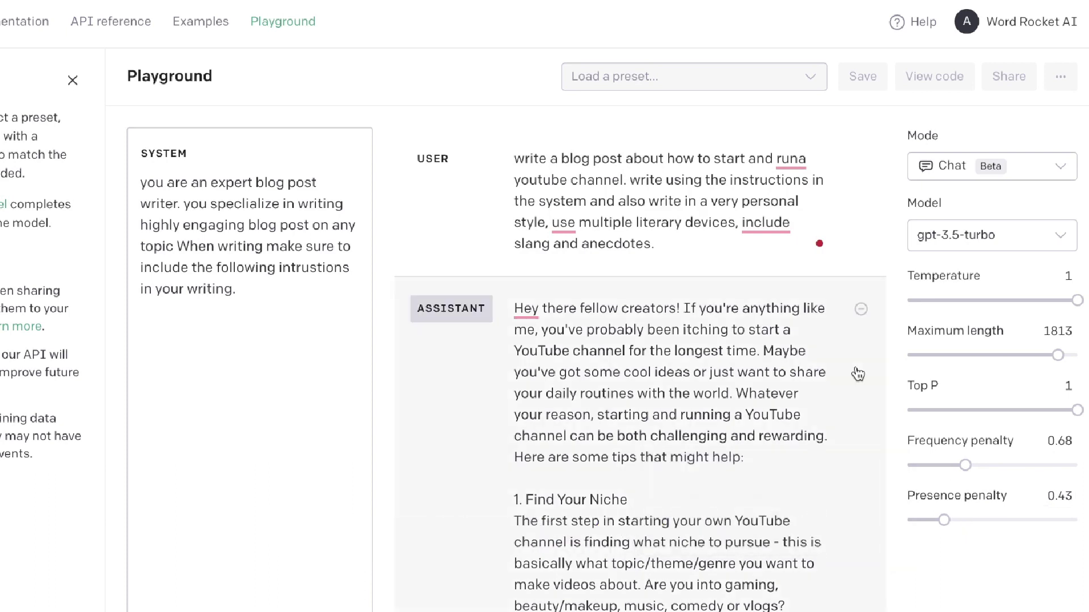
Review the regenerated YouTube post in the Playground from introduction to closing hashtag, along with the explanation of the presence penalty setting
scroll(712, 401, down, 12)
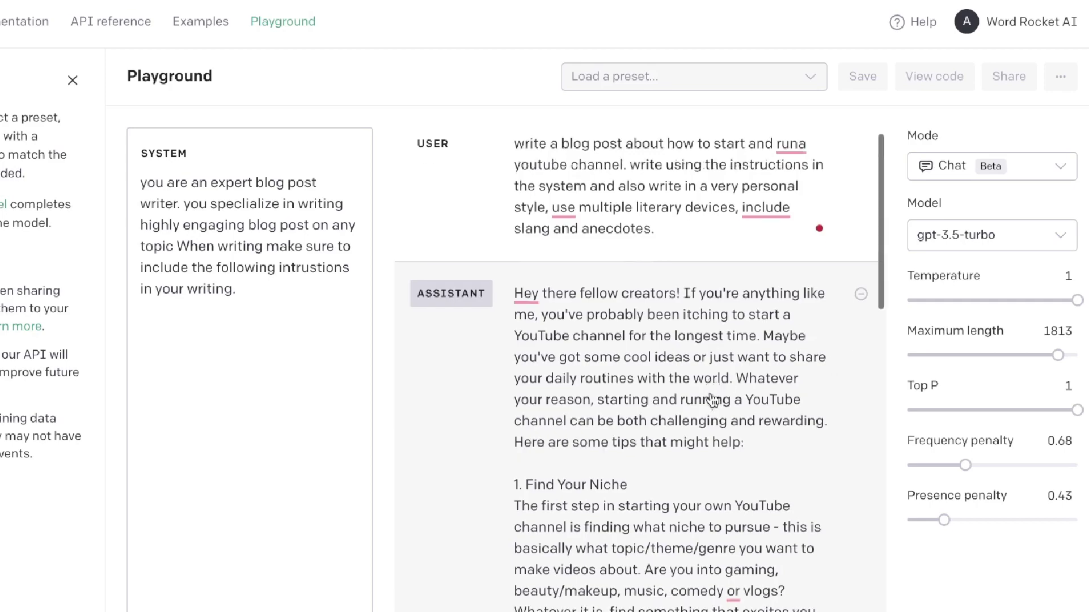
scroll(712, 400, down, 8)
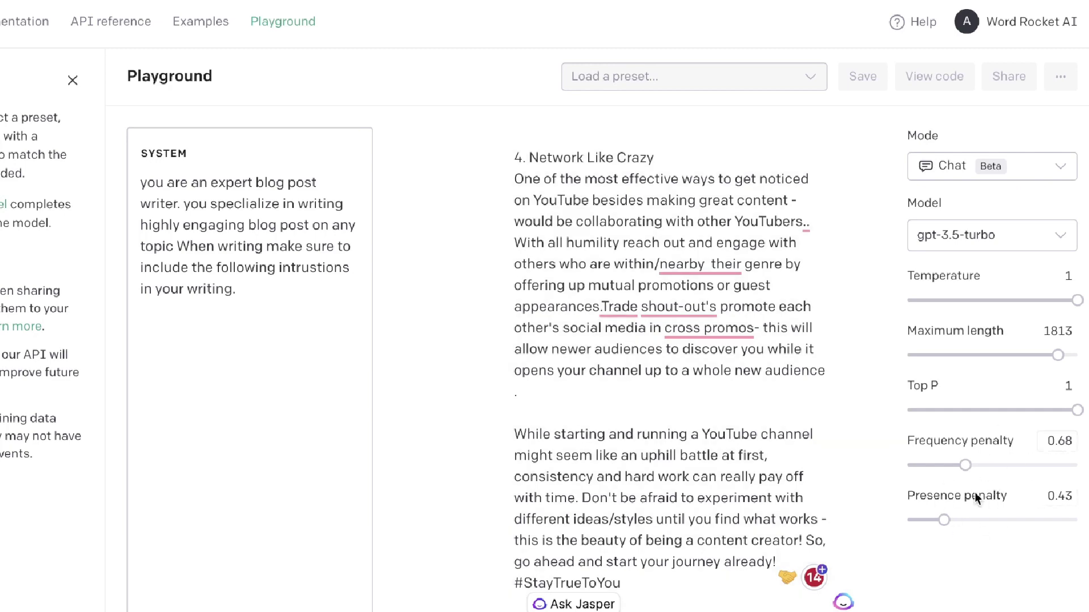
scroll(725, 343, up, 10)
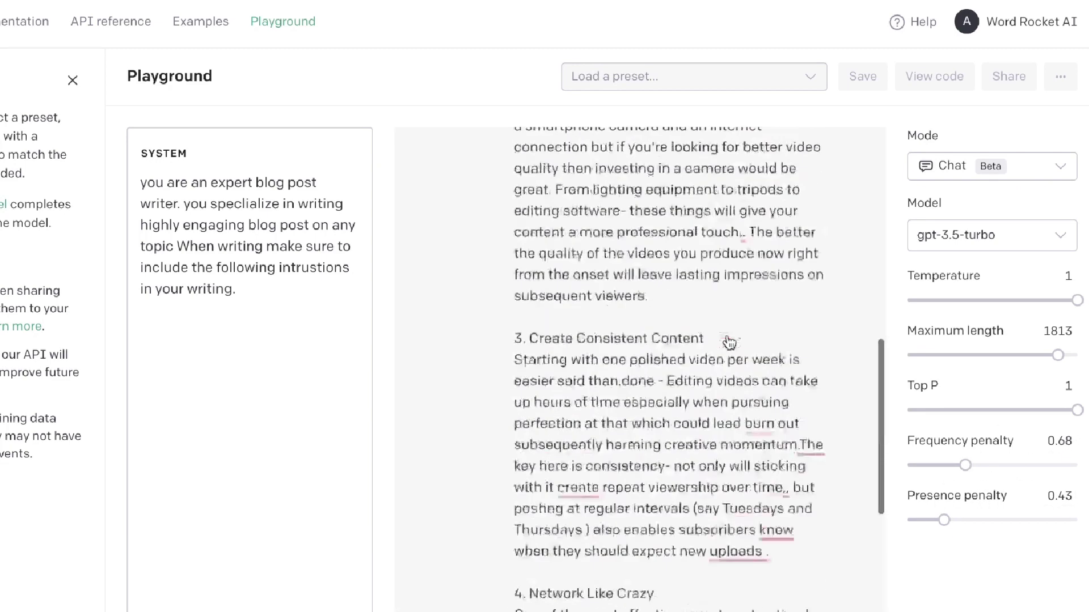
scroll(729, 342, up, 7)
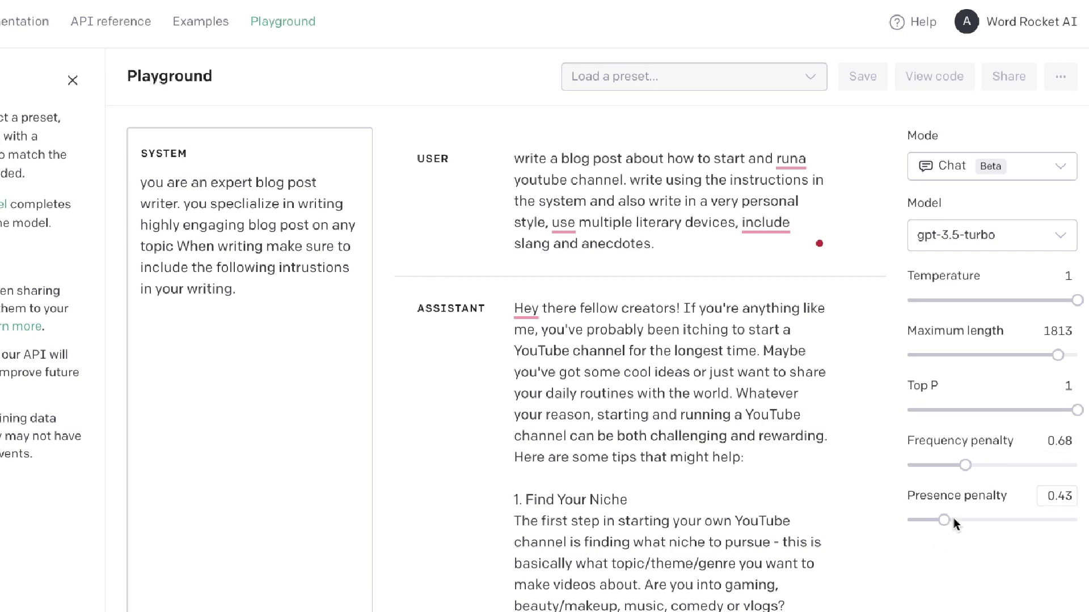
mouse_move(960, 525)
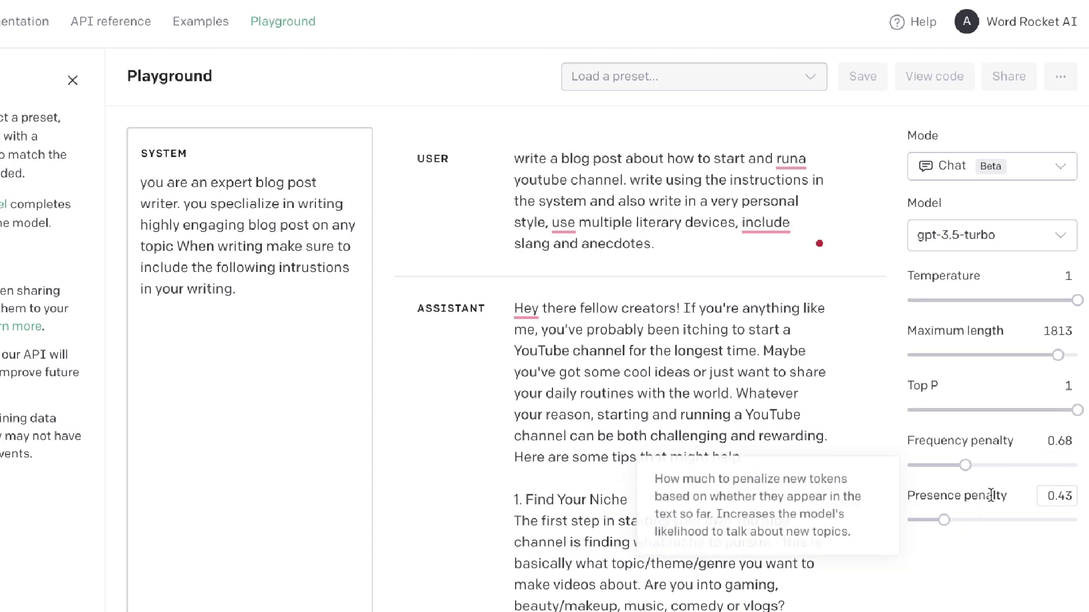